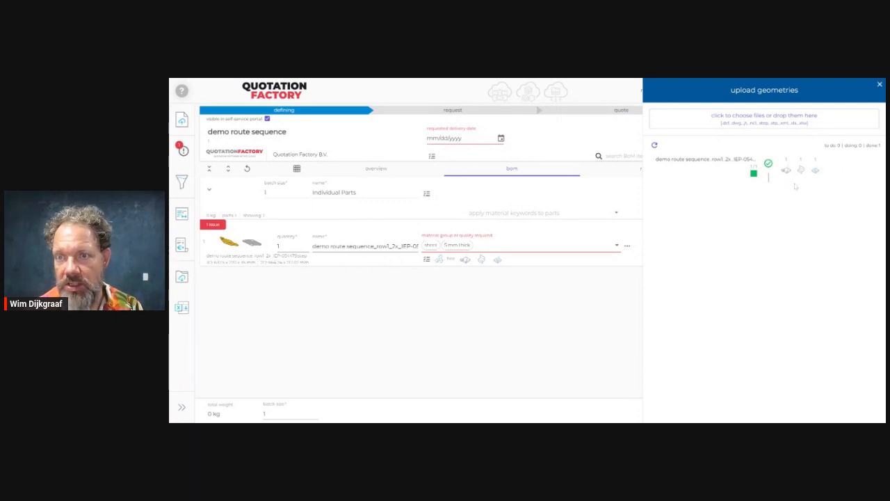
# Close the geometry upload and inspect the uploaded part's sheet bending working step
pyautogui.click(879, 86)
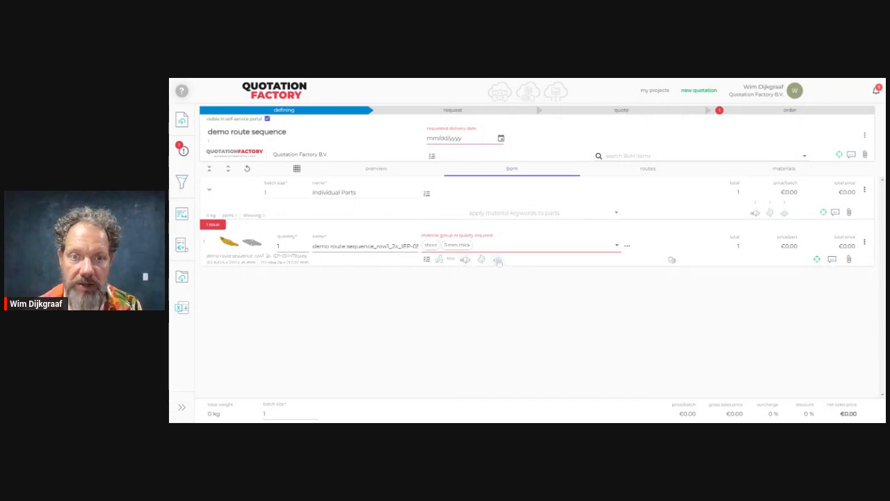
pyautogui.moveTo(481, 263)
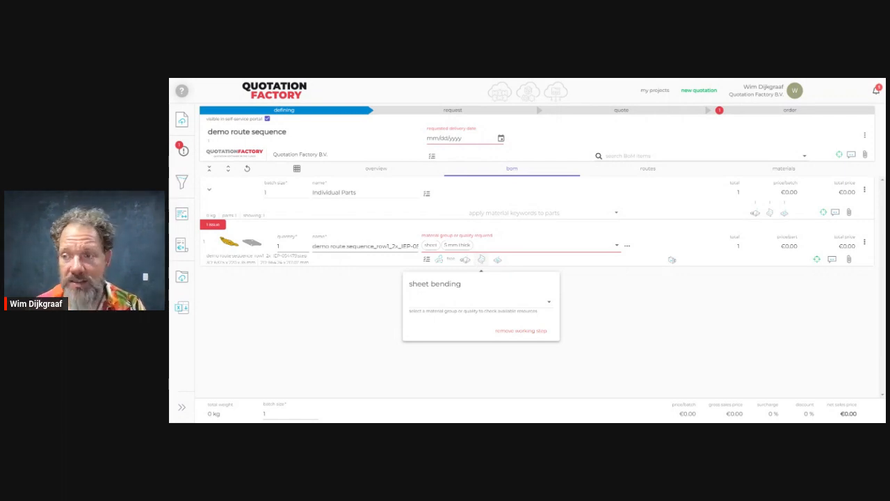
pyautogui.click(647, 306)
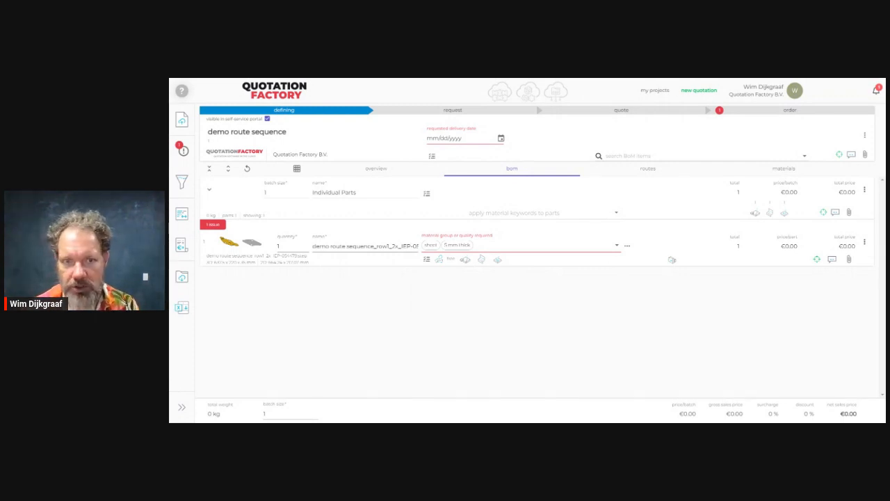
pyautogui.click(481, 261)
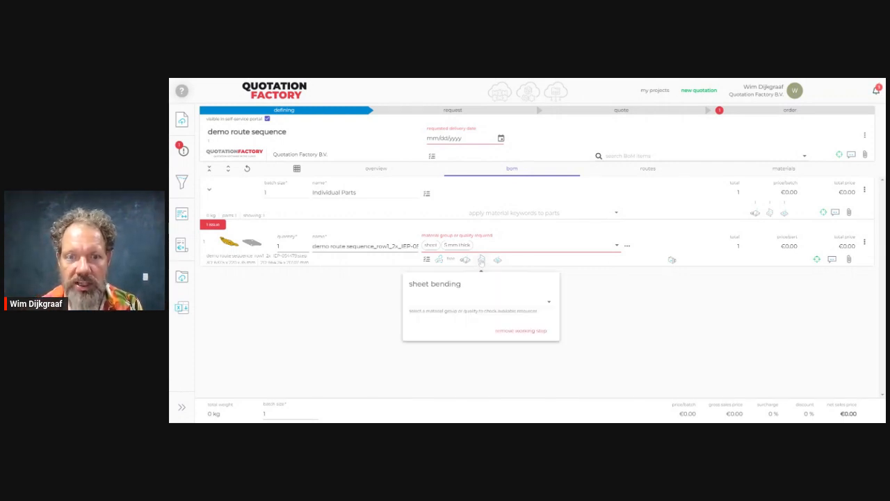
pyautogui.click(481, 261)
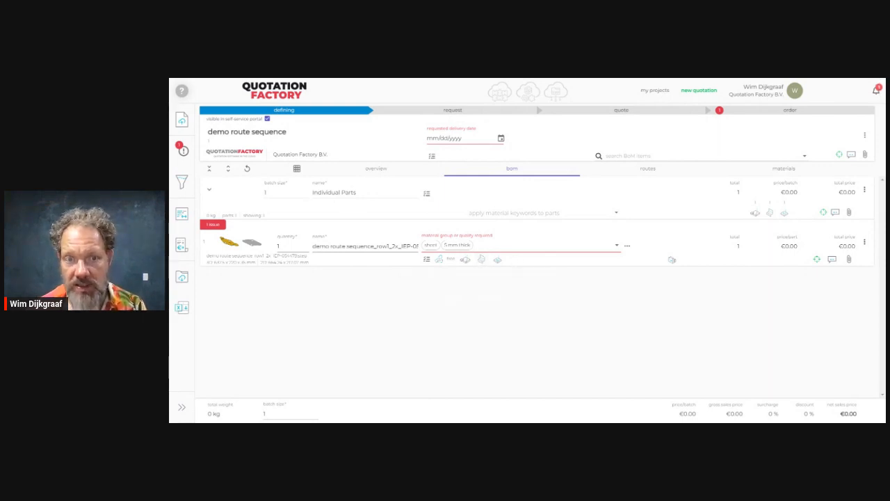
# Add a counter sinking working step to the part, save it and check its details in the bill of materials
pyautogui.click(426, 259)
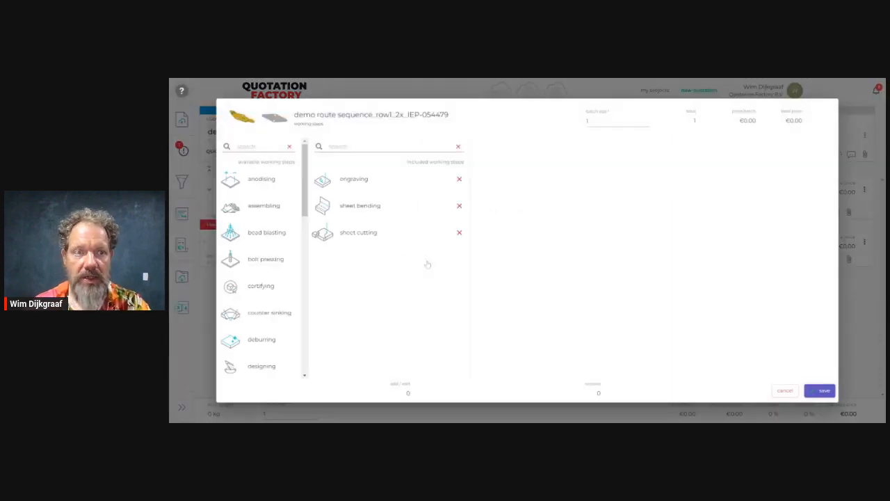
pyautogui.click(253, 147)
pyautogui.write('count')
pyautogui.click(263, 178)
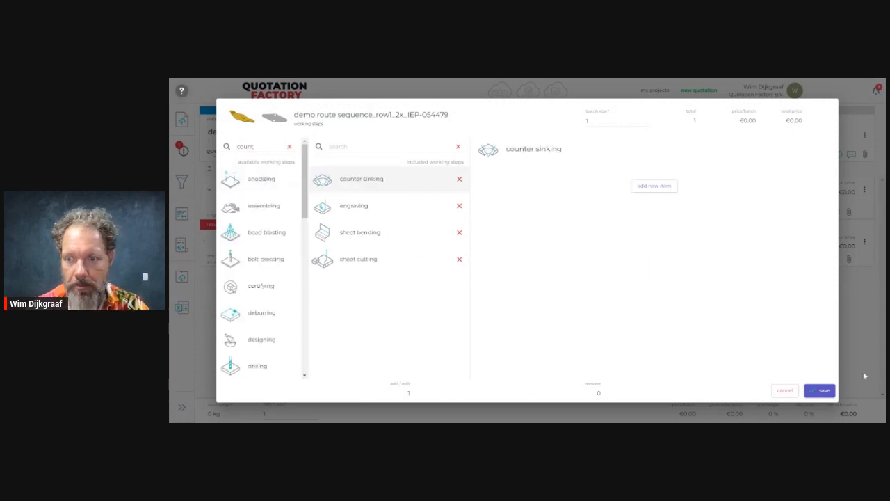
pyautogui.click(821, 391)
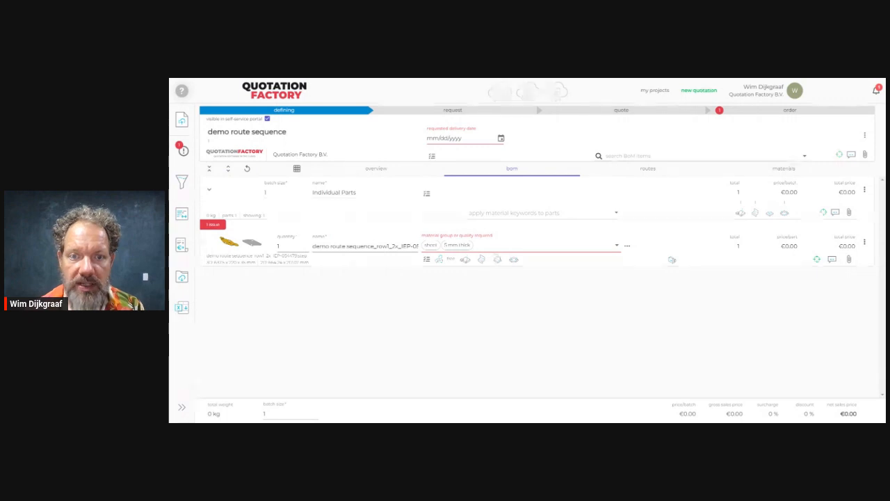
pyautogui.click(513, 261)
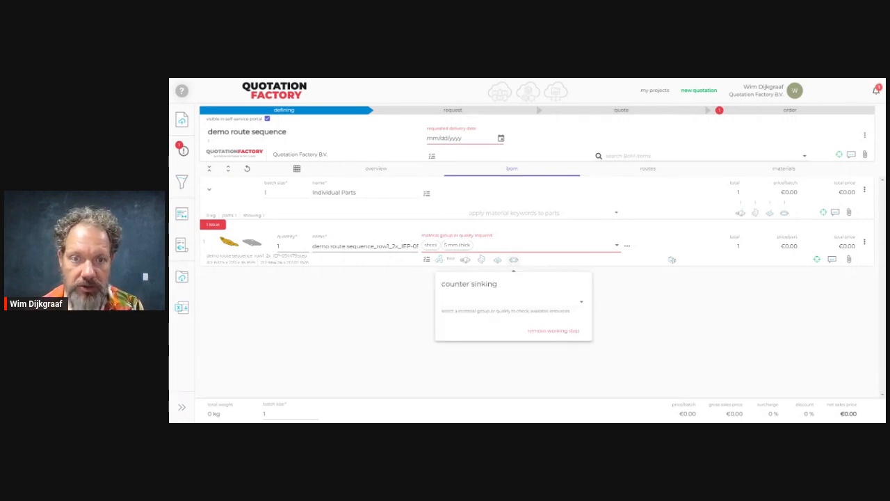
pyautogui.click(482, 262)
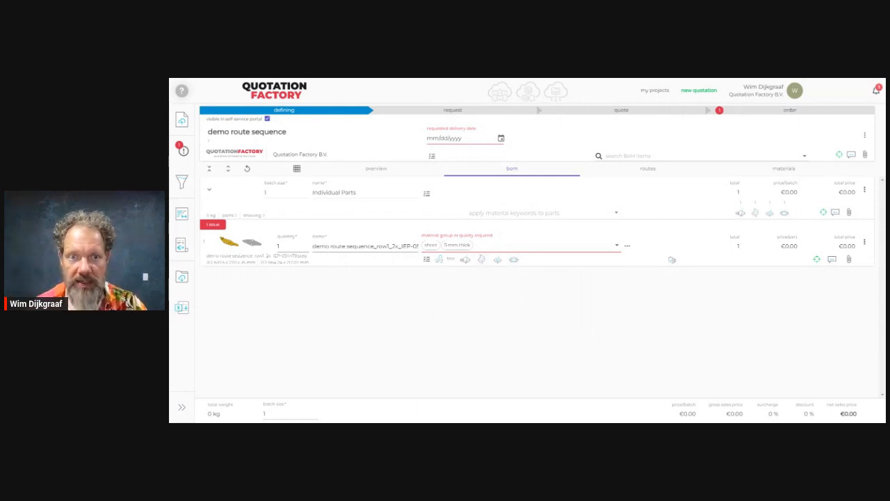
# Add a deburring working step to the same part, save it and show the part's route sequence
pyautogui.click(427, 260)
pyautogui.write('deb')
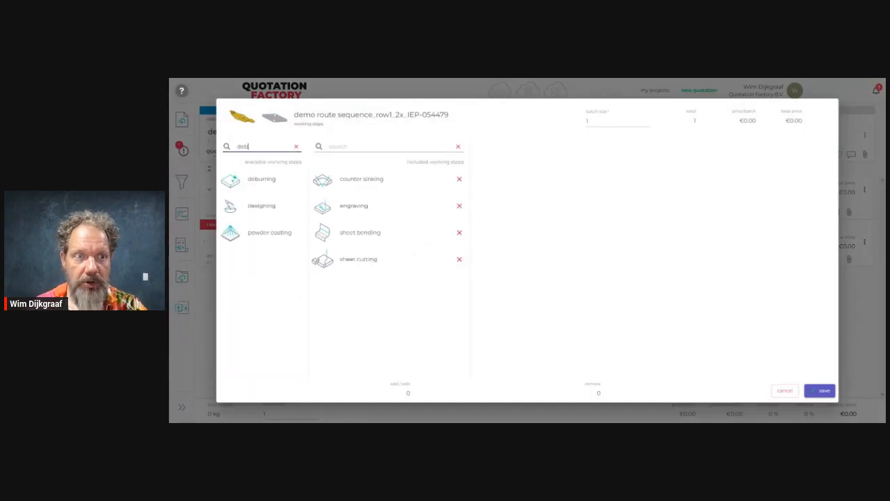
pyautogui.click(260, 181)
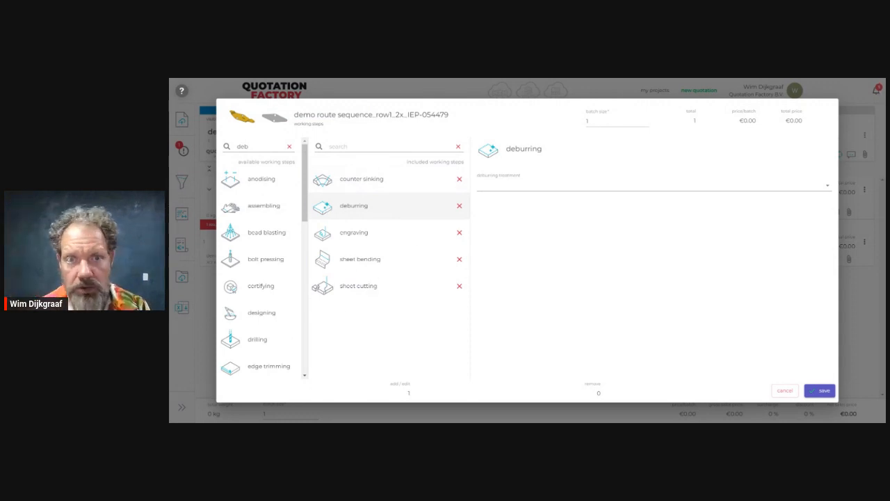
pyautogui.click(821, 391)
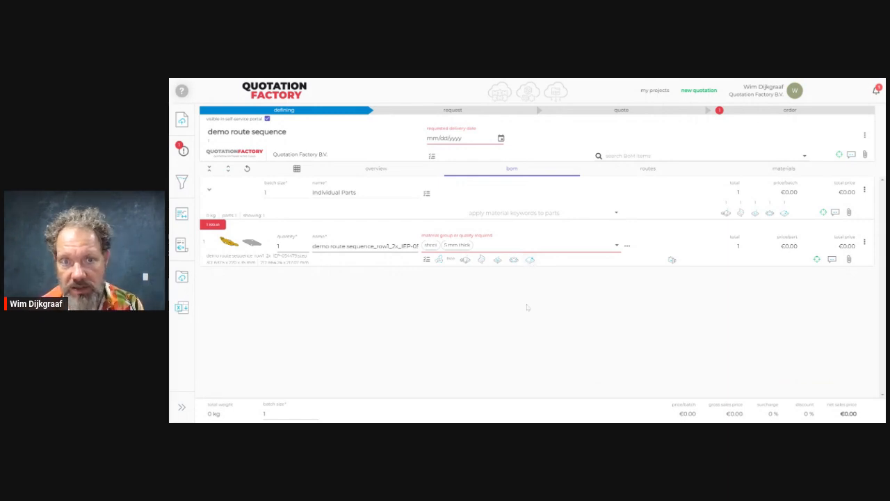
pyautogui.click(648, 170)
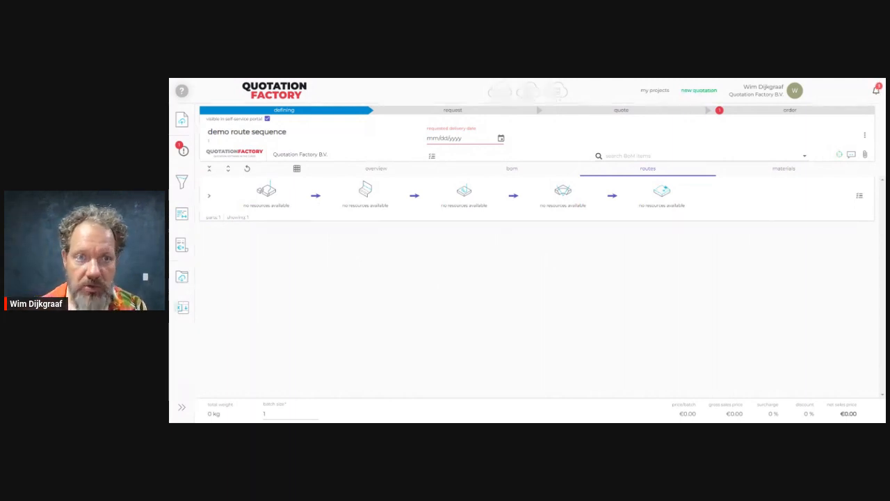
# Open the route sequences configuration under the virtual factory capabilities in the settings
pyautogui.click(759, 99)
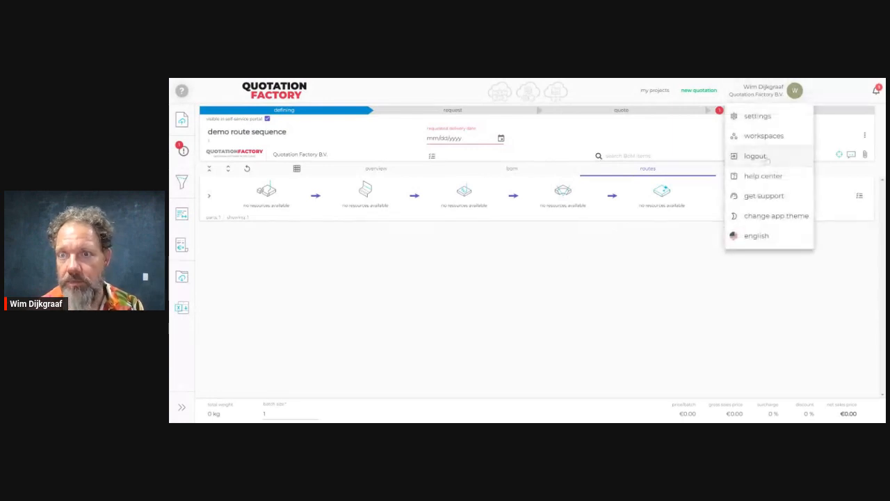
pyautogui.click(762, 117)
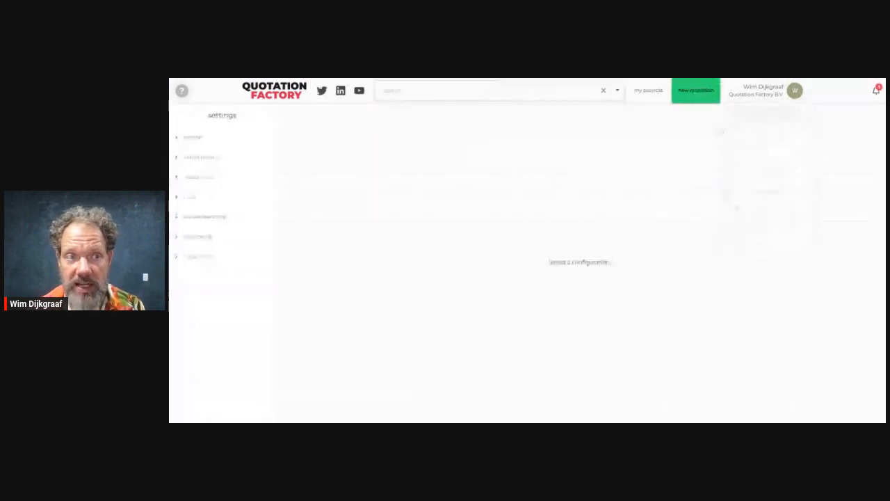
pyautogui.click(200, 157)
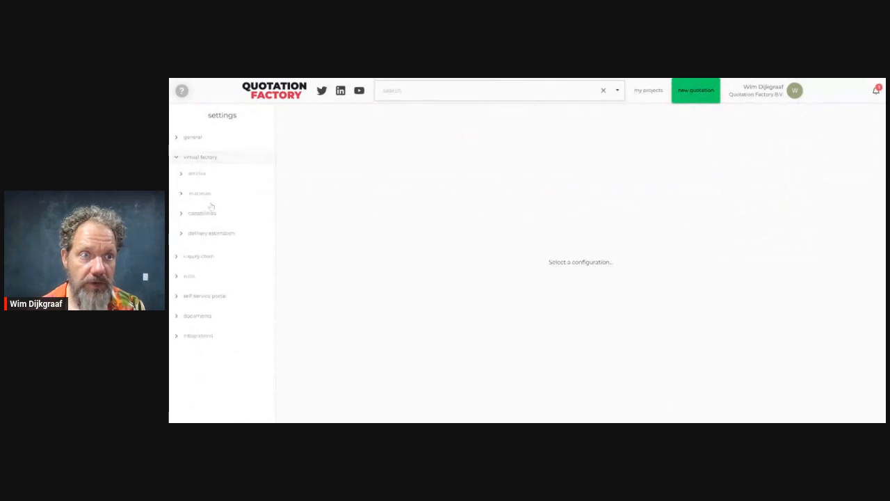
pyautogui.click(203, 214)
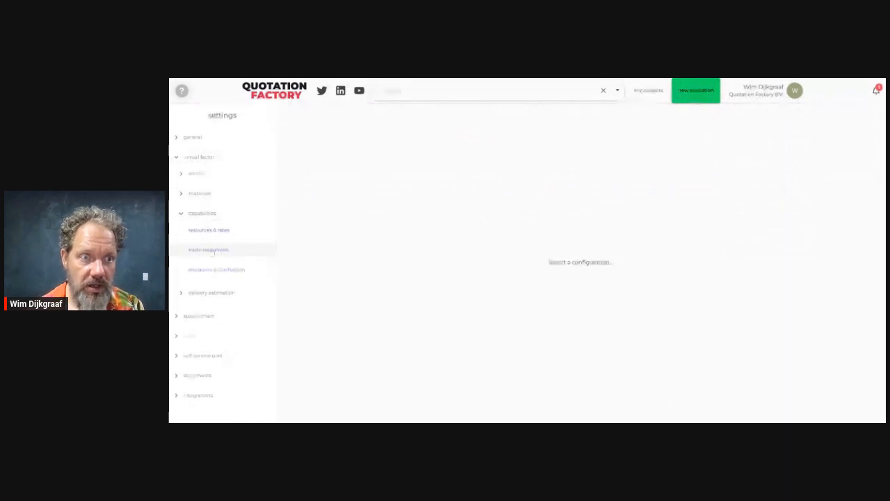
pyautogui.click(209, 250)
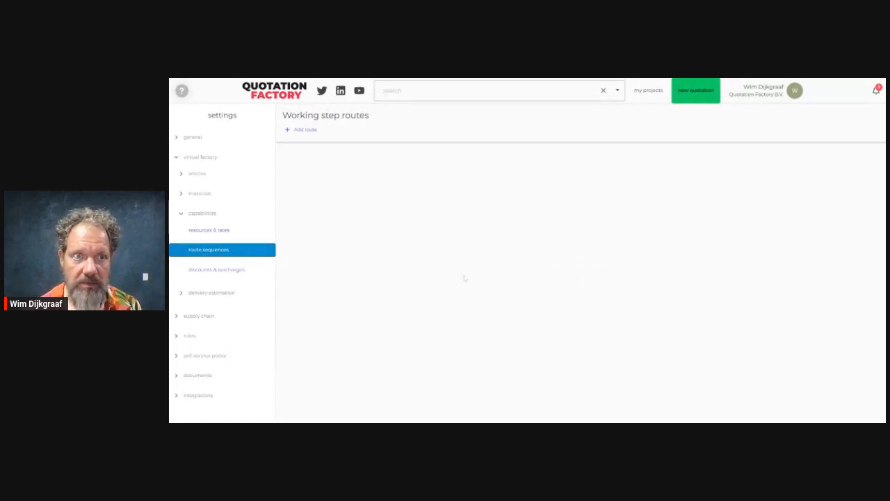
# Add a new working step route and name it "Default sheet cutting route"
pyautogui.click(303, 131)
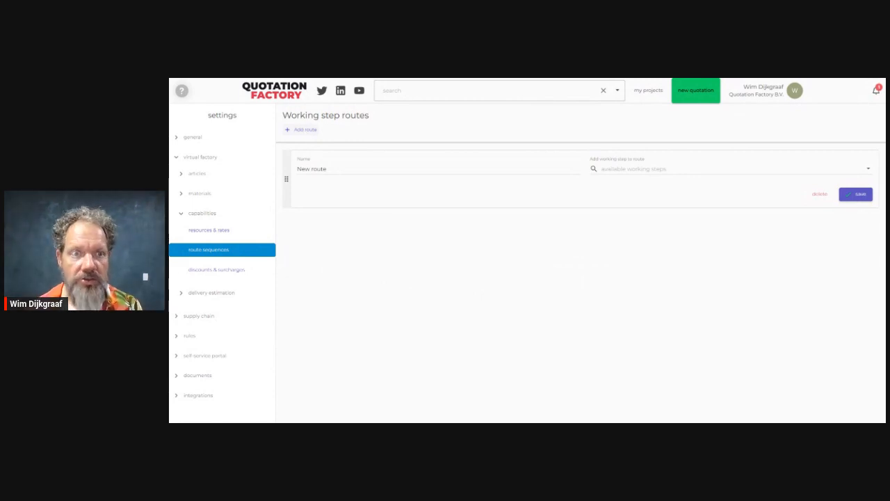
pyautogui.click(327, 169)
pyautogui.moveTo(327, 169); pyautogui.dragTo(297, 170)
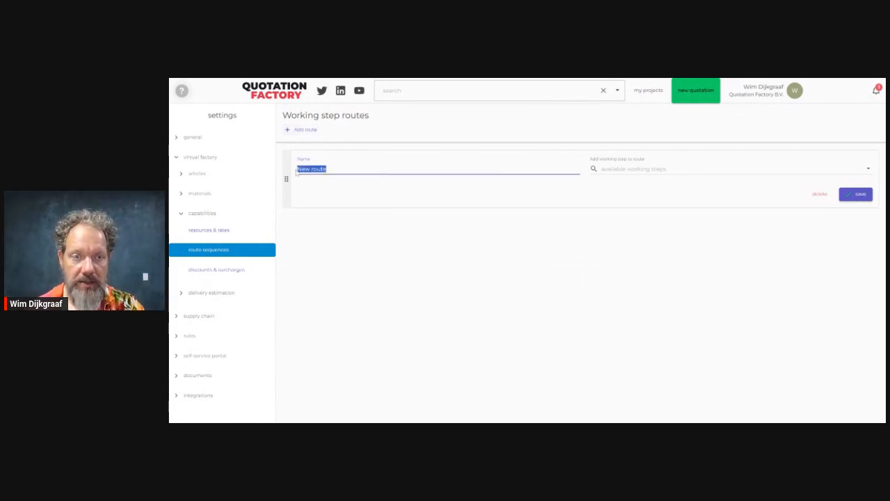
pyautogui.write('Rou')
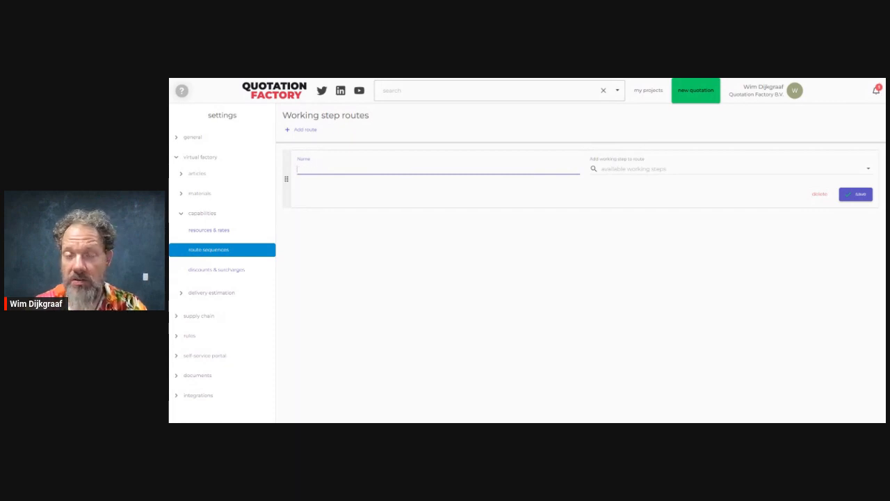
pyautogui.write('ault sheet cutting route')
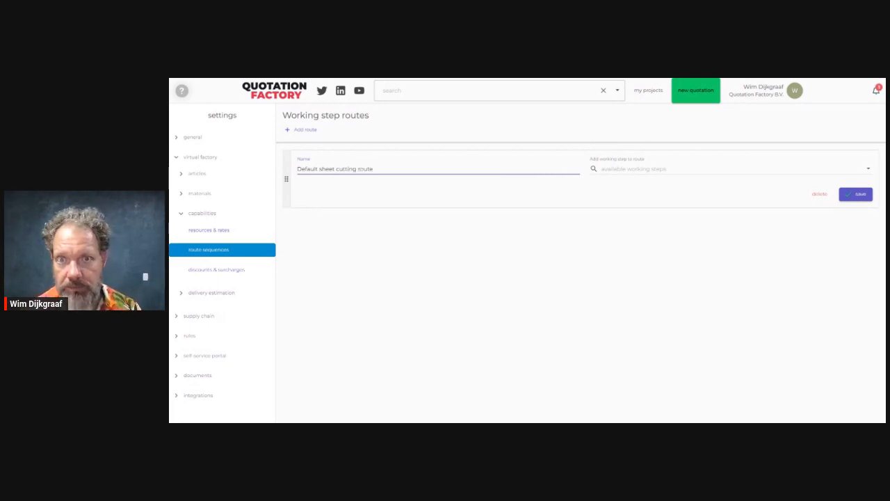
# Add sheet cutting, engraving and sheet bending, in that order, as working steps of the new route
pyautogui.click(647, 169)
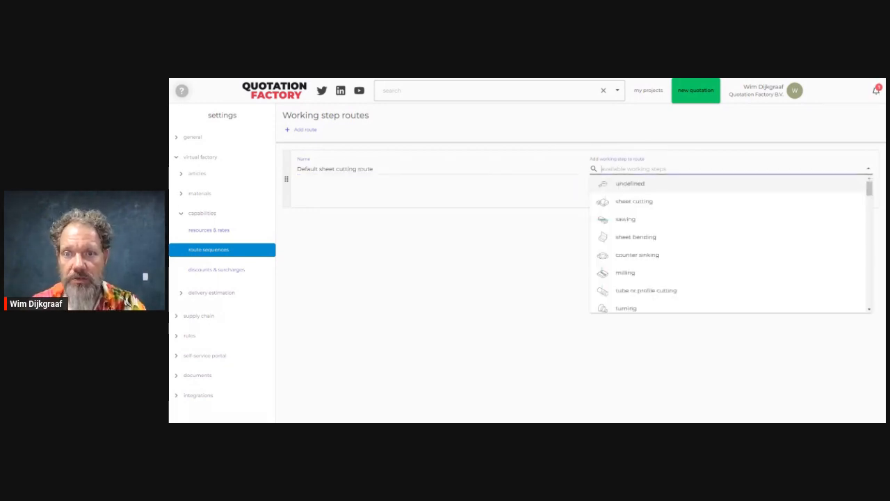
pyautogui.click(629, 201)
pyautogui.click(637, 169)
pyautogui.write('en')
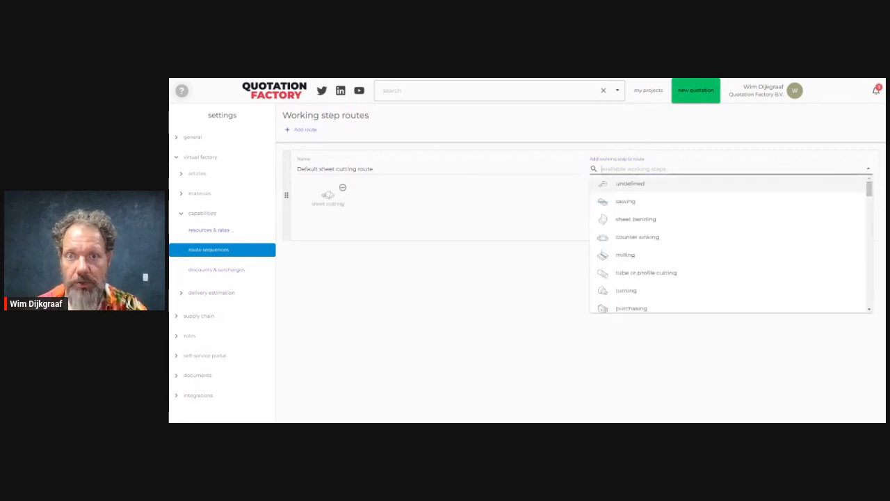
pyautogui.click(638, 205)
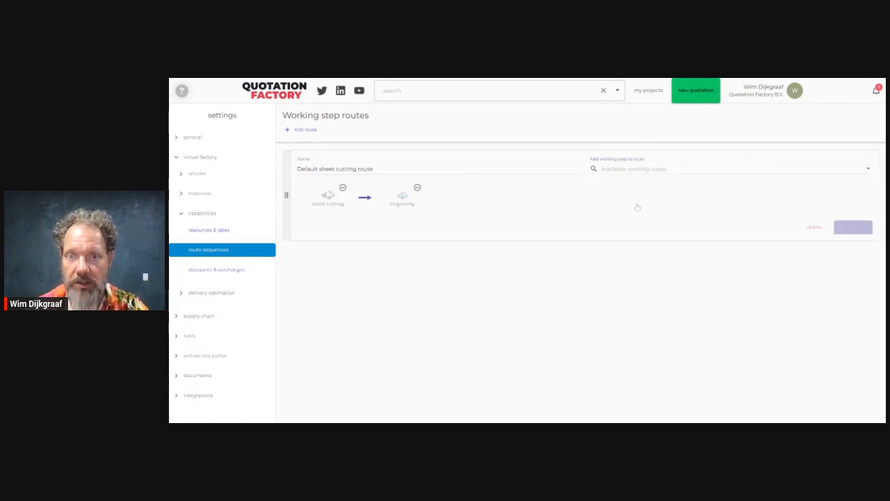
pyautogui.click(638, 169)
pyautogui.write('bend')
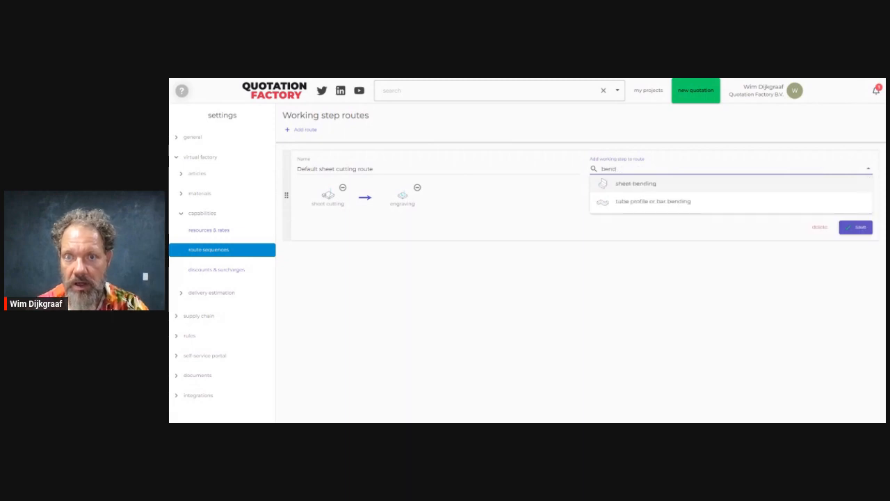
pyautogui.click(636, 184)
# Append counter sinking and deburring after sheet bending in the route
pyautogui.click(637, 169)
pyautogui.write('co')
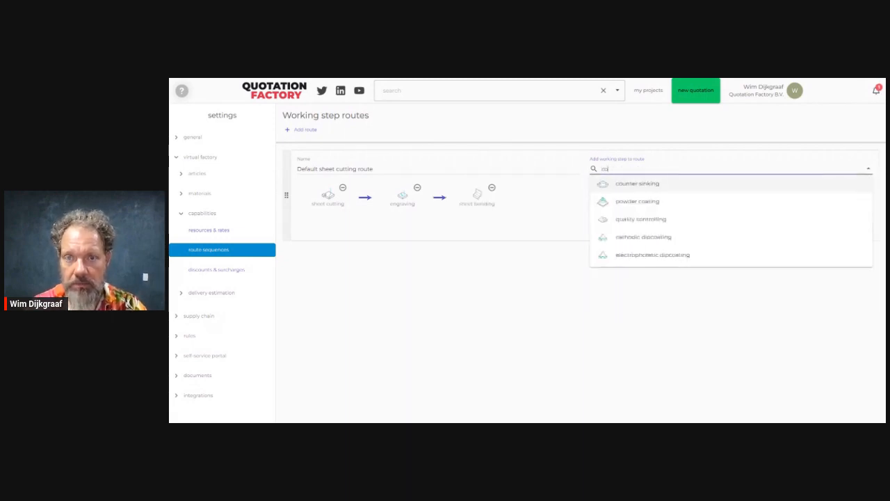
pyautogui.write('unt')
pyautogui.click(637, 184)
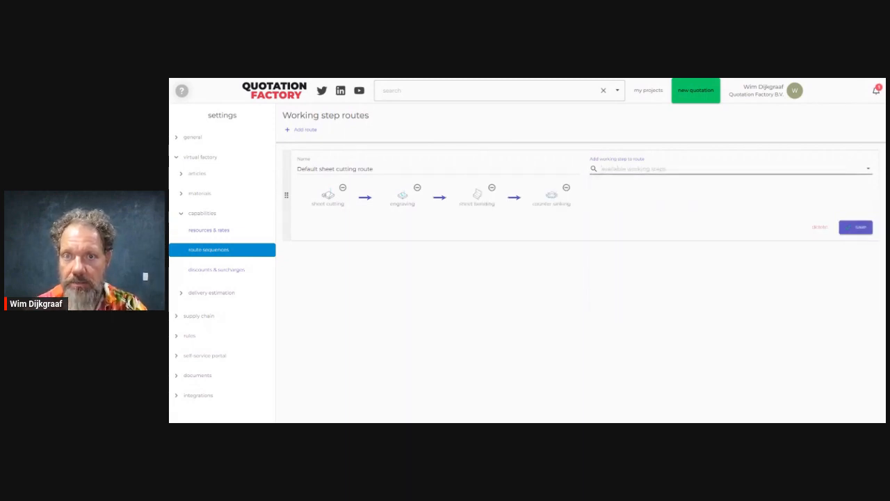
pyautogui.click(637, 169)
pyautogui.write('debu')
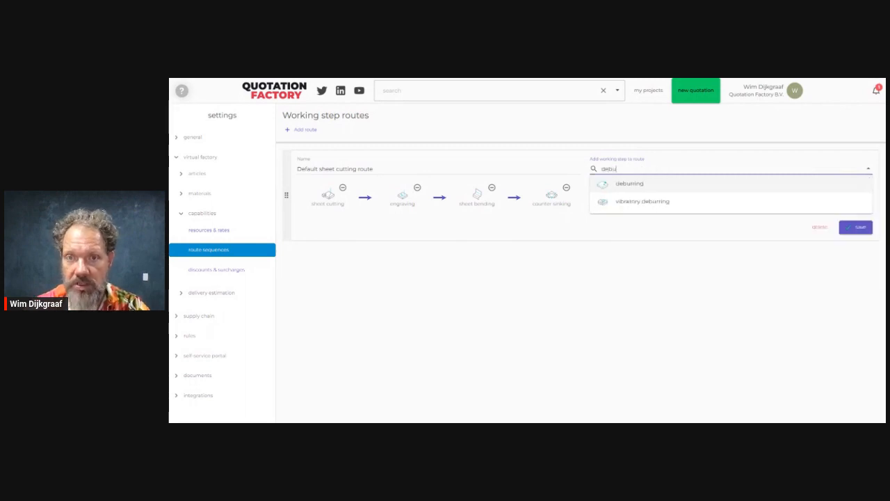
pyautogui.click(637, 184)
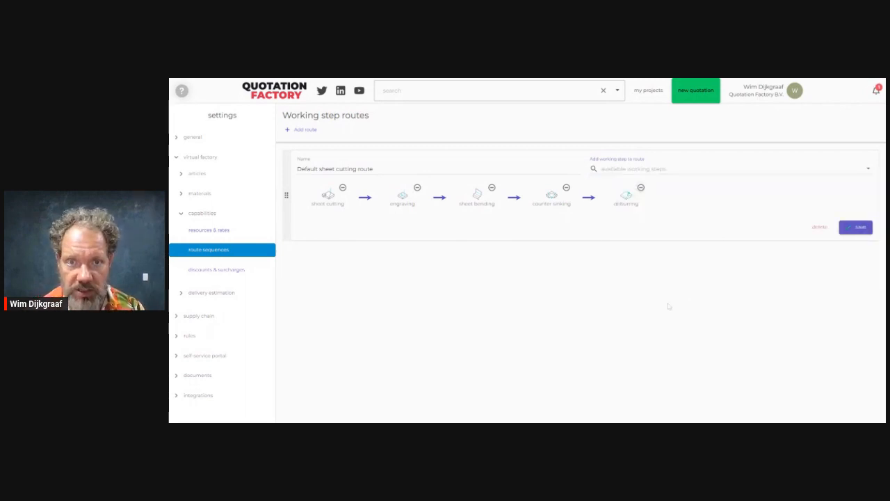
# Reorder the route to sheet cutting, engraving, counter sinking, deburring, sheet bending, and save it
pyautogui.moveTo(478, 196); pyautogui.dragTo(626, 196)
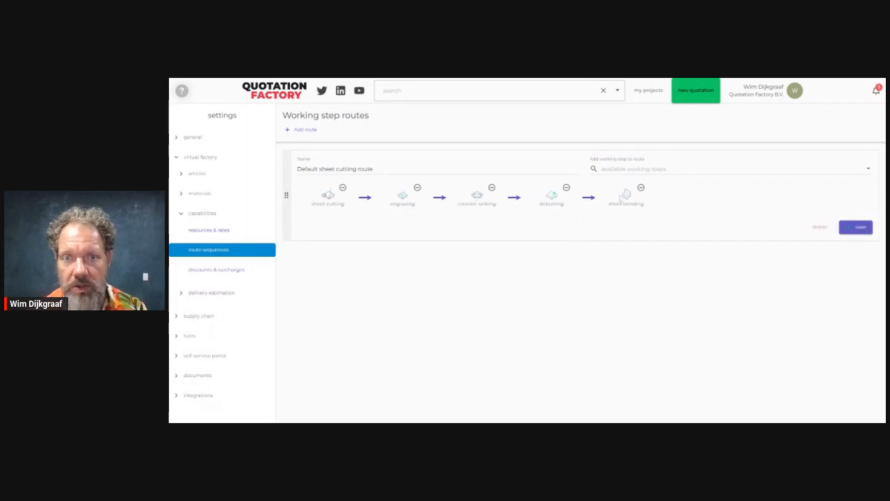
pyautogui.moveTo(551, 197); pyautogui.dragTo(477, 198)
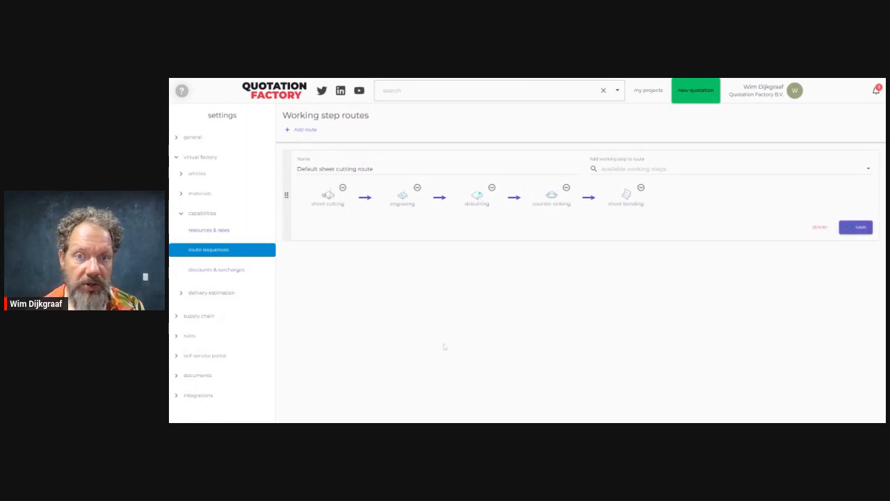
pyautogui.moveTo(479, 196); pyautogui.dragTo(525, 200)
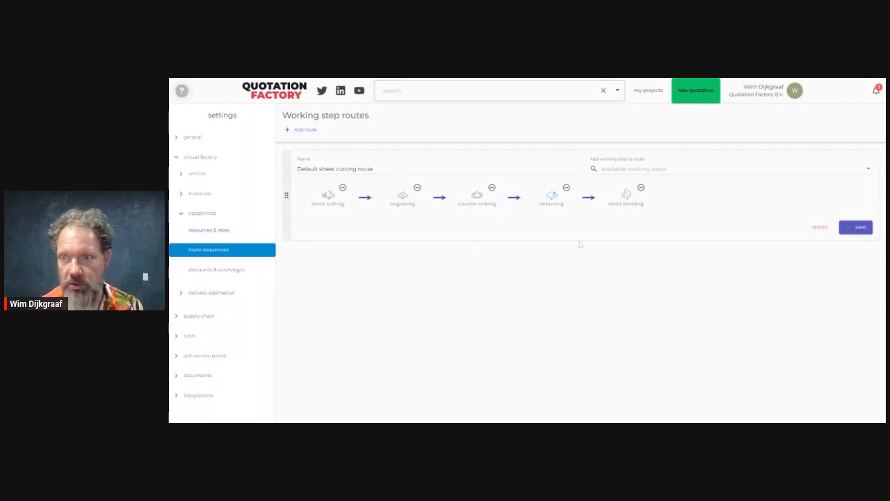
pyautogui.click(855, 229)
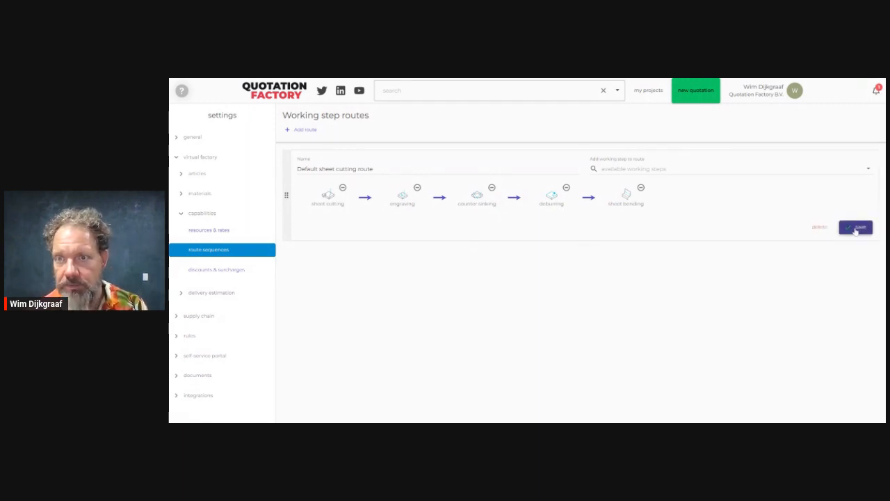
# Reopen the demo route sequence project and delete its part from the bill of materials
pyautogui.click(648, 91)
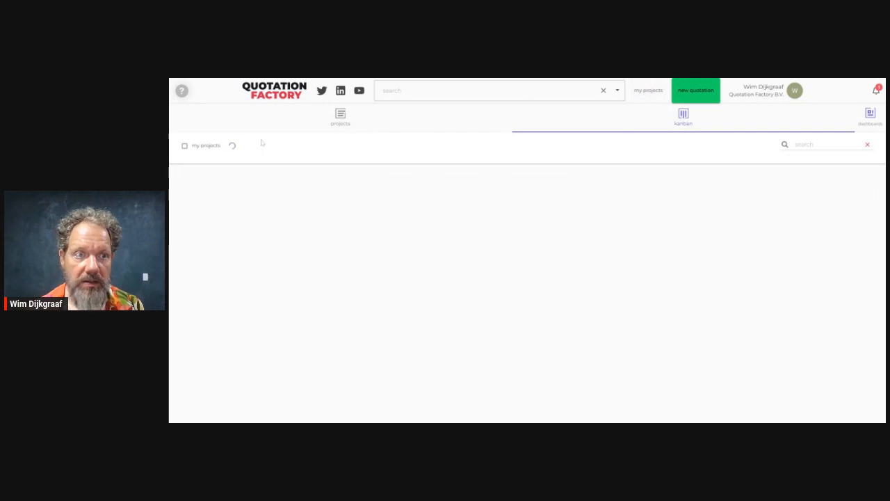
pyautogui.click(209, 190)
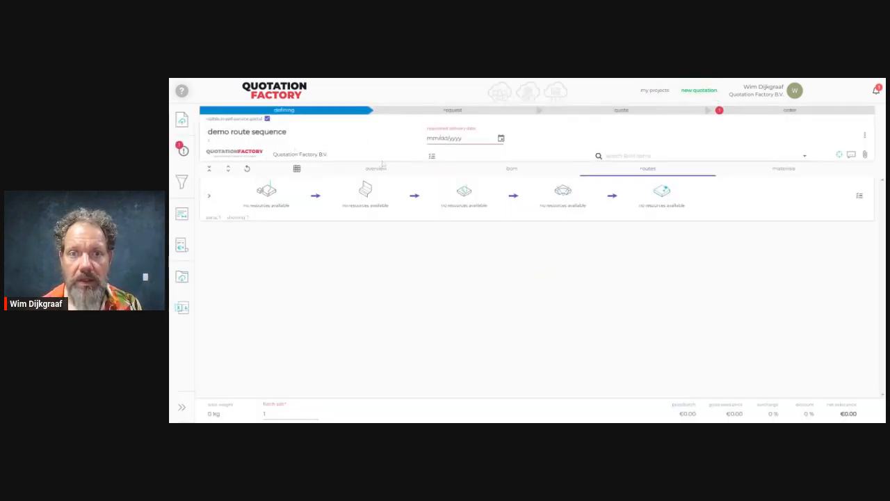
pyautogui.click(512, 171)
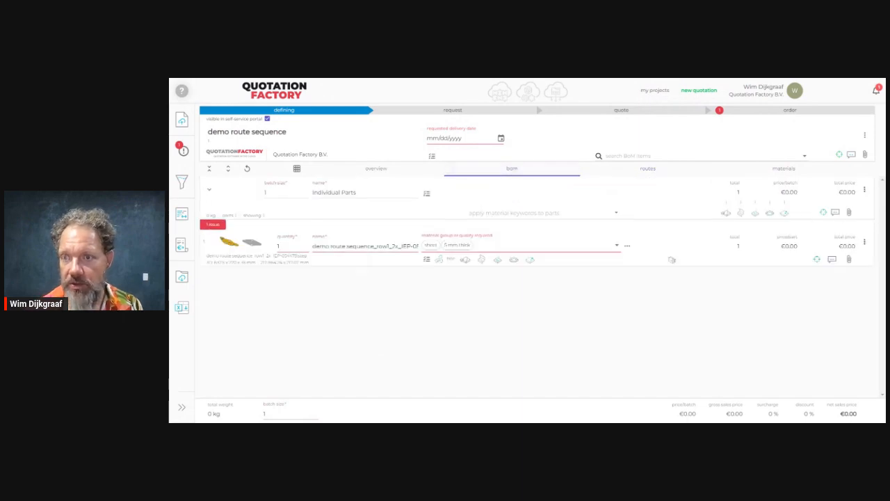
pyautogui.click(865, 243)
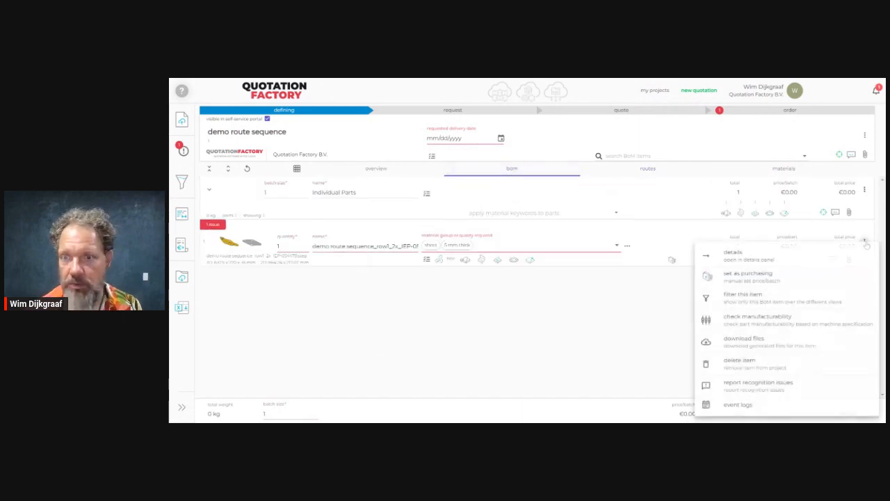
pyautogui.click(571, 308)
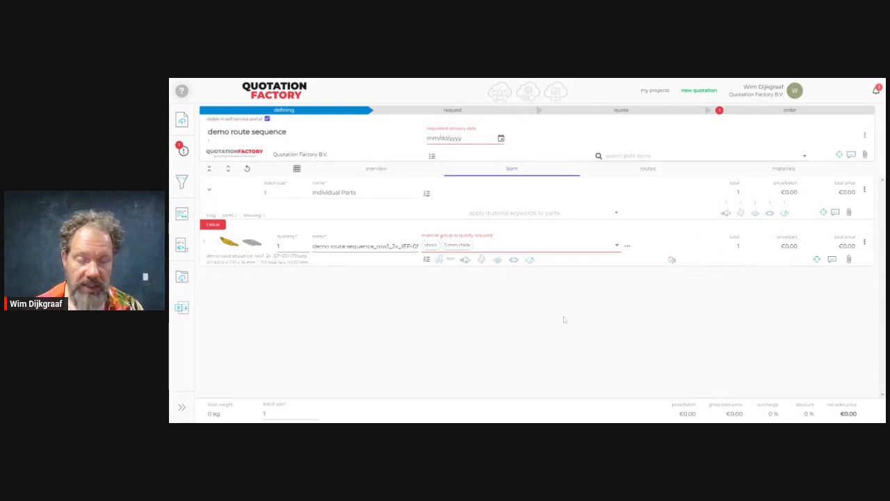
pyautogui.click(865, 242)
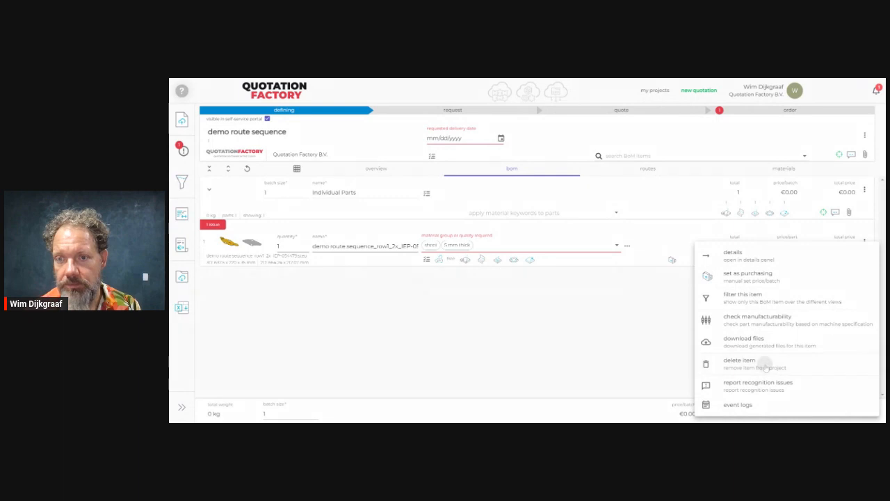
pyautogui.click(765, 361)
pyautogui.click(633, 272)
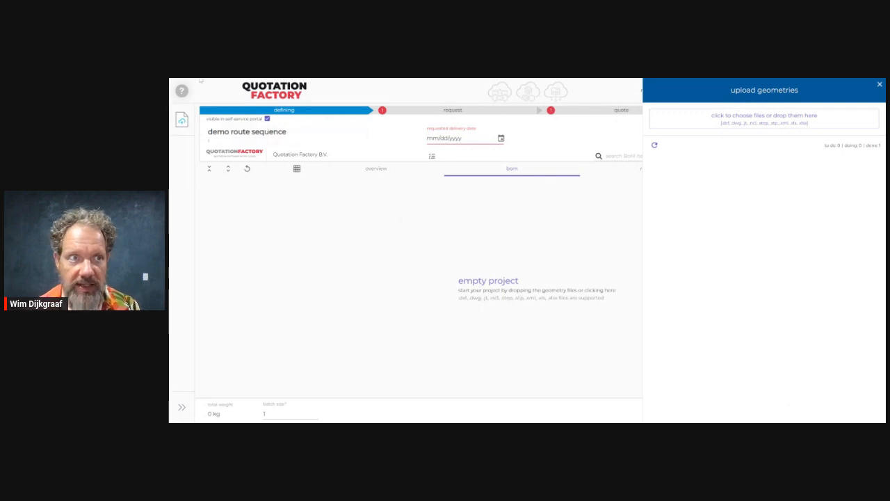
# Upload the demo route sequence_row1_2x_IEP-054479 geometry to the empty project again and examine the order of its working steps
pyautogui.click(853, 142)
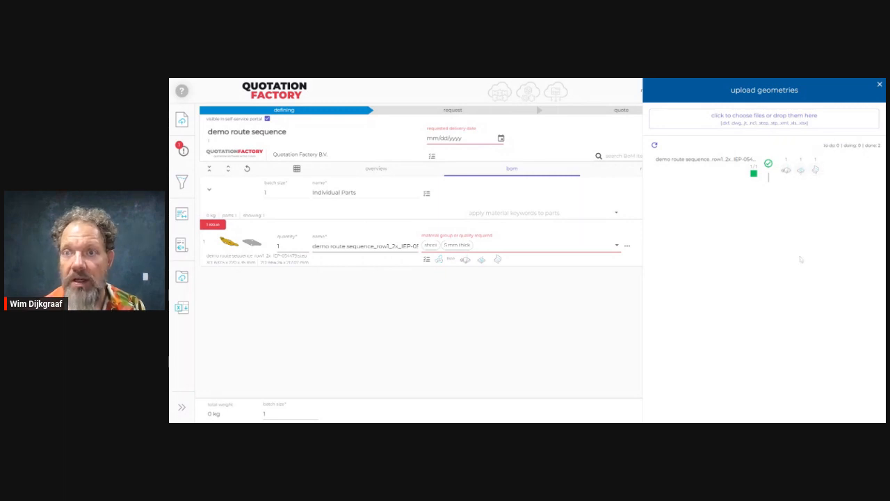
pyautogui.click(881, 85)
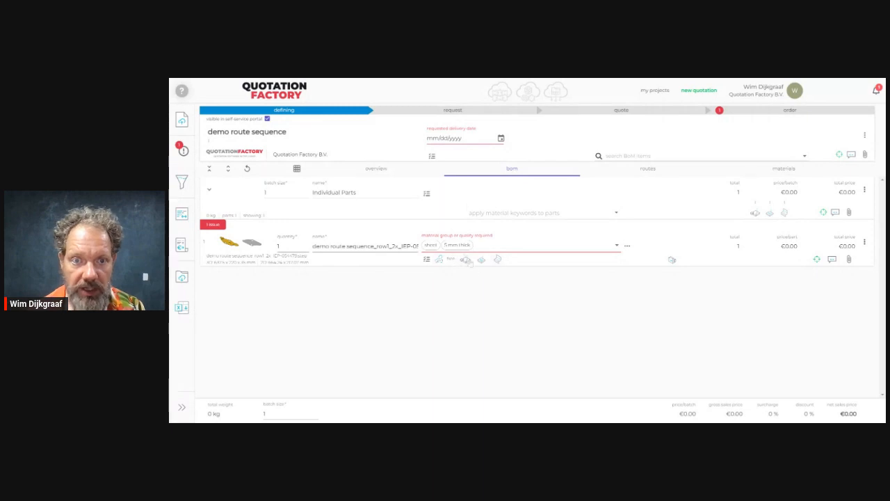
pyautogui.click(648, 170)
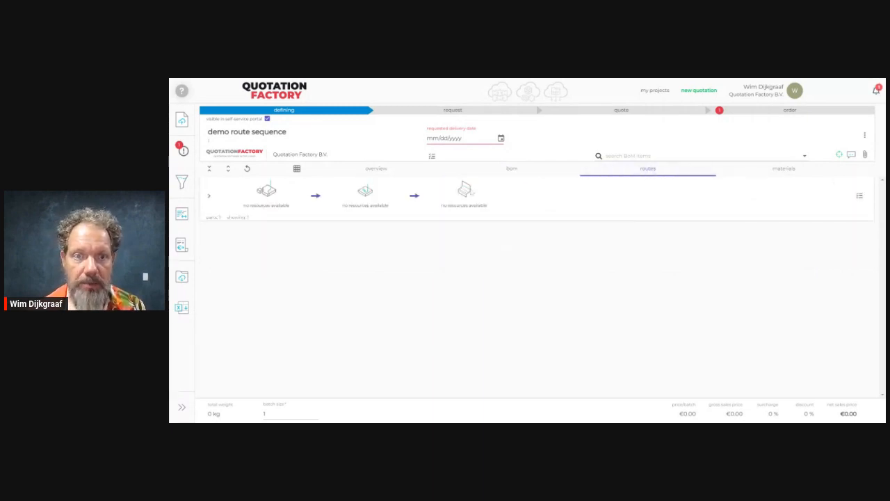
pyautogui.moveTo(464, 190); pyautogui.dragTo(365, 189)
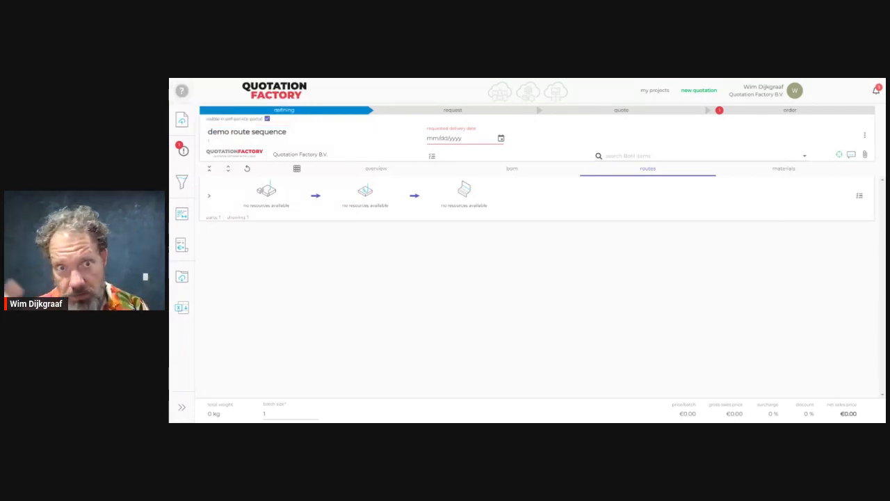
# Add counter sinking and deburring to the part's working steps, save them, and check the resulting route order
pyautogui.click(512, 171)
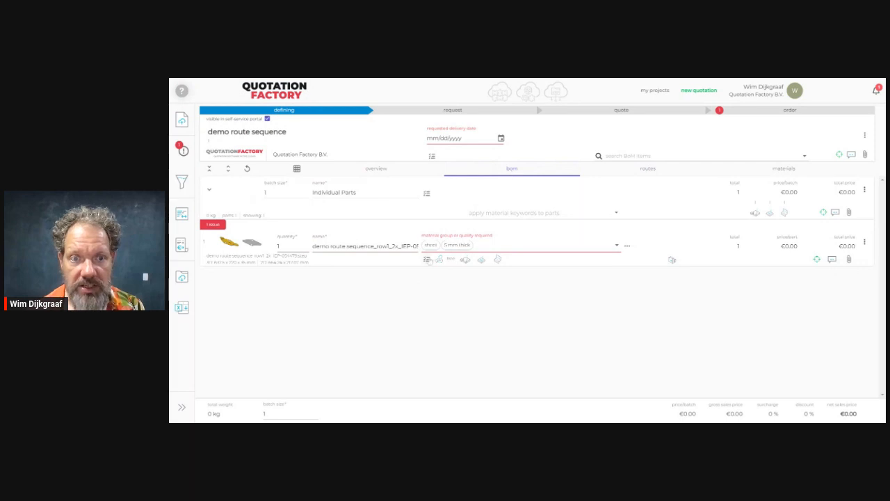
pyautogui.click(427, 259)
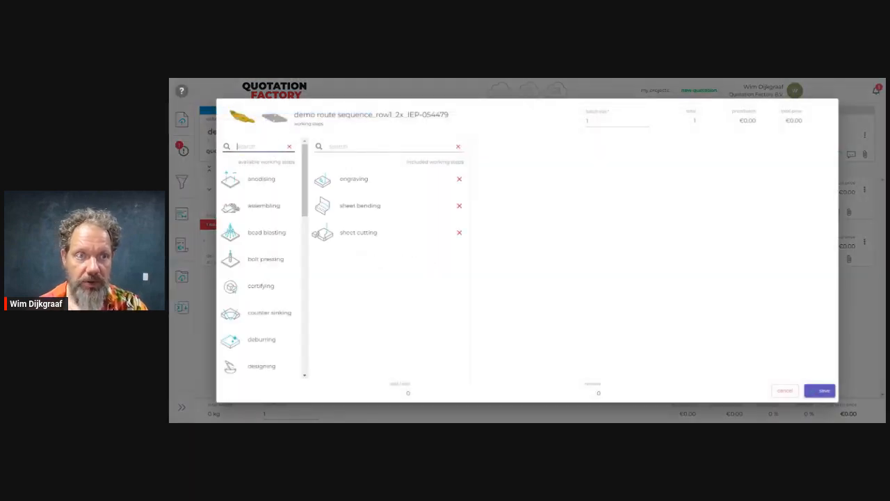
pyautogui.write('count')
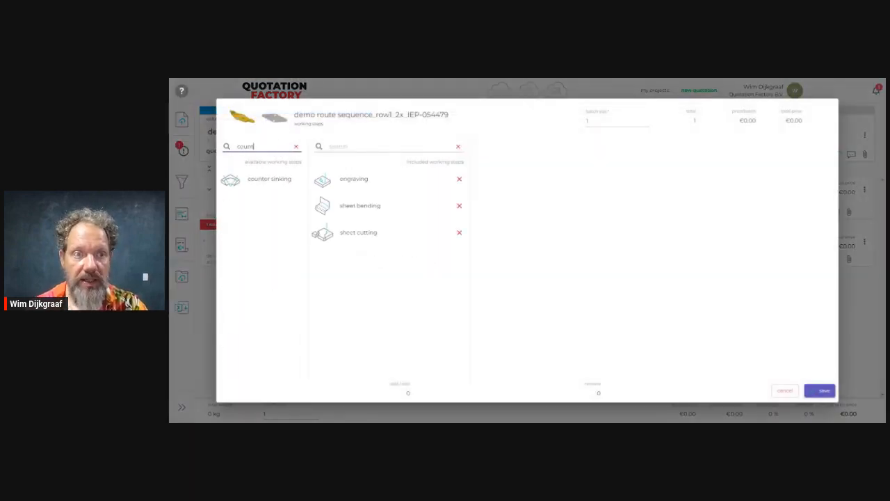
pyautogui.click(259, 180)
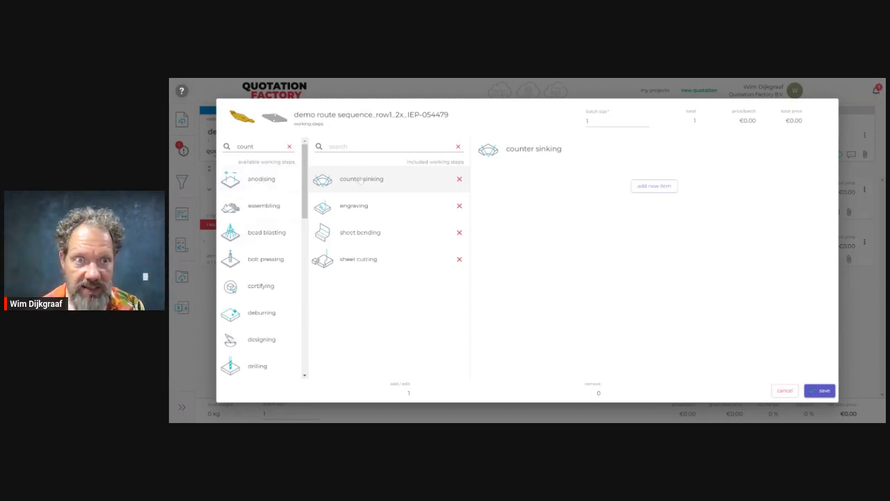
pyautogui.click(255, 146)
pyautogui.doubleClick(255, 146)
pyautogui.write('debu')
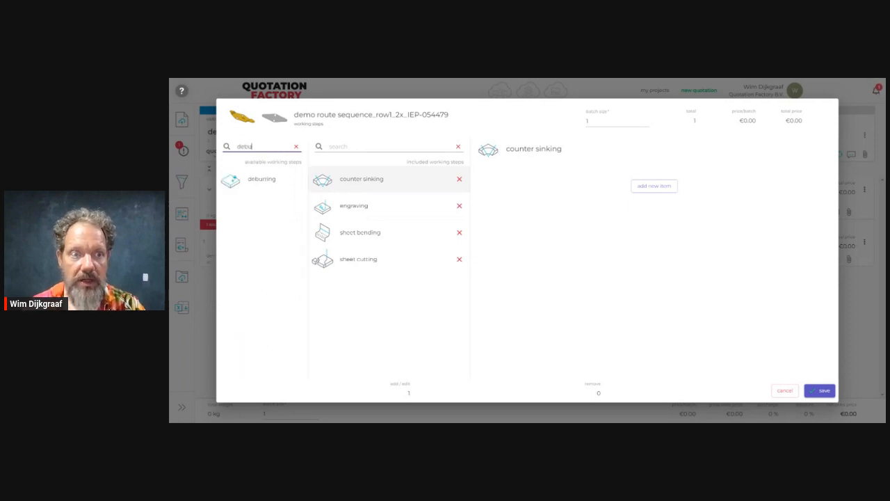
pyautogui.click(262, 180)
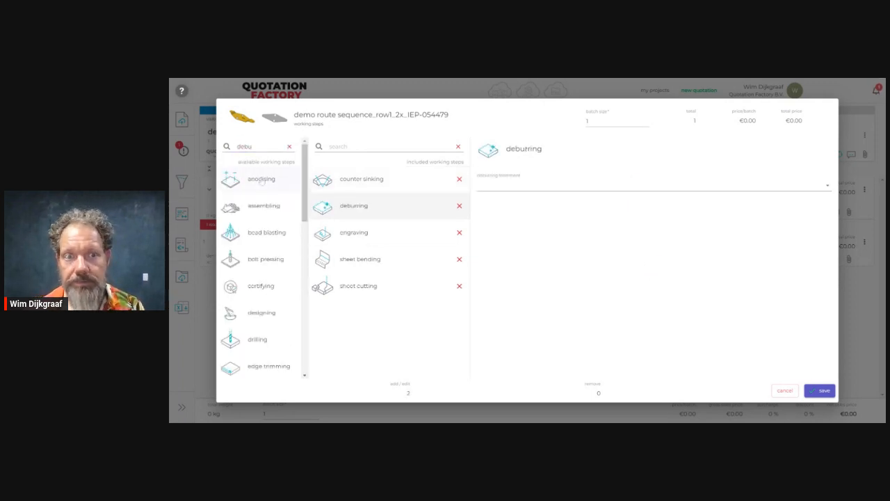
pyautogui.click(825, 394)
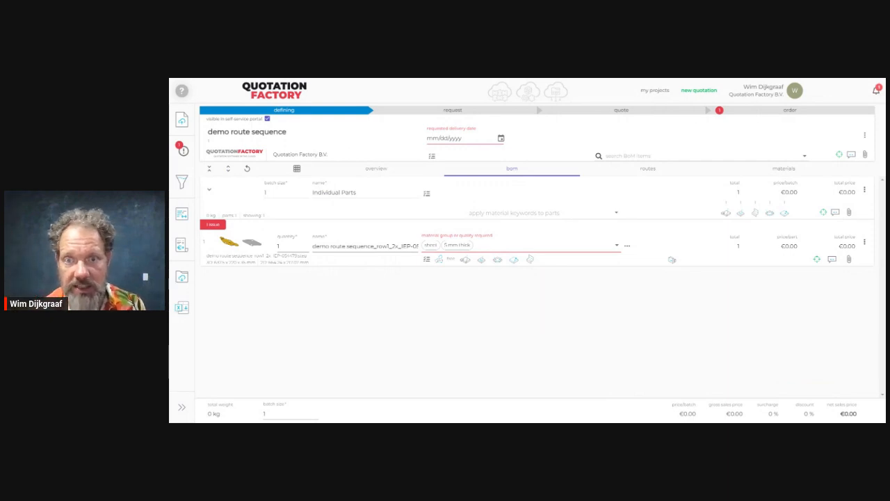
pyautogui.click(648, 169)
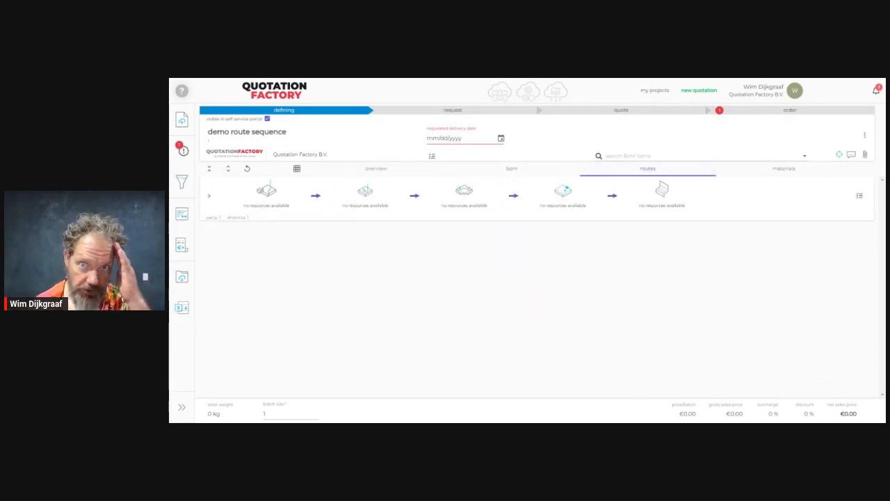
pyautogui.moveTo(567, 189); pyautogui.dragTo(469, 188)
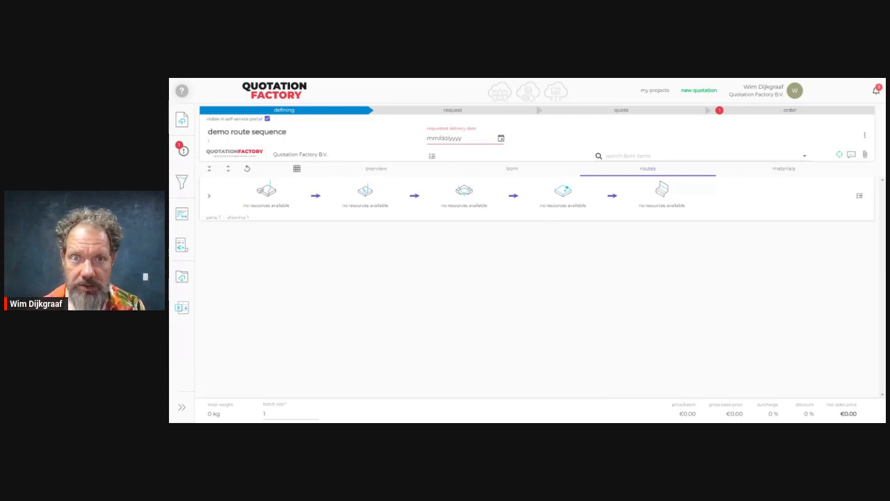
# Add drilling to the part's included working steps and save the change
pyautogui.click(512, 169)
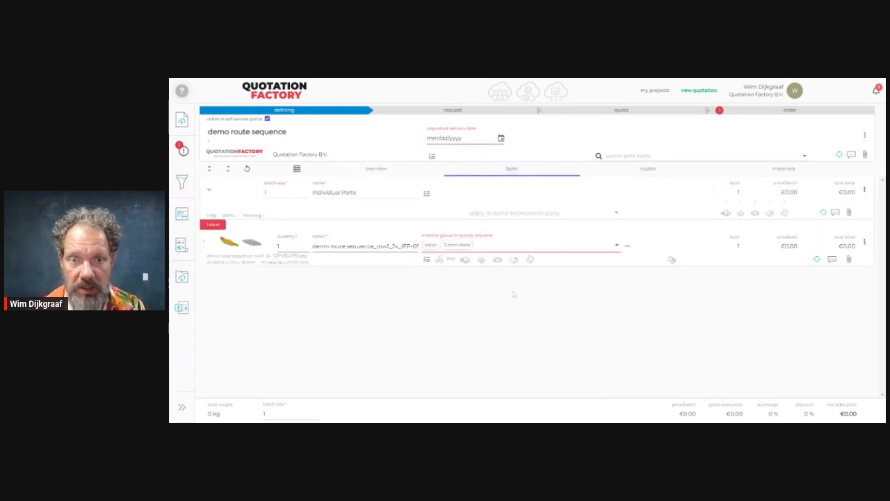
pyautogui.click(428, 259)
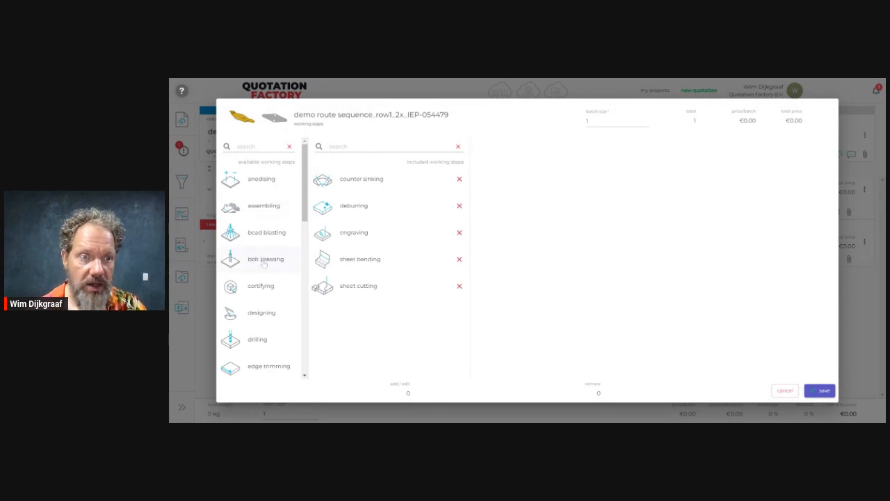
pyautogui.click(257, 340)
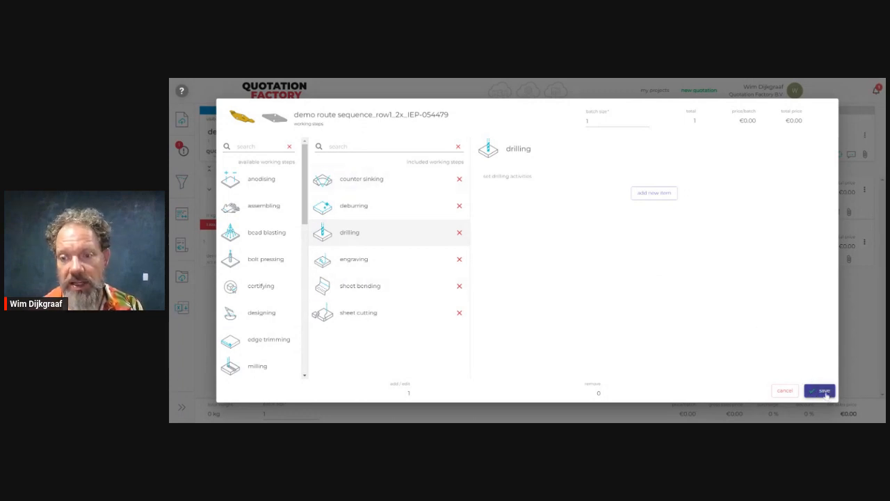
pyautogui.click(825, 393)
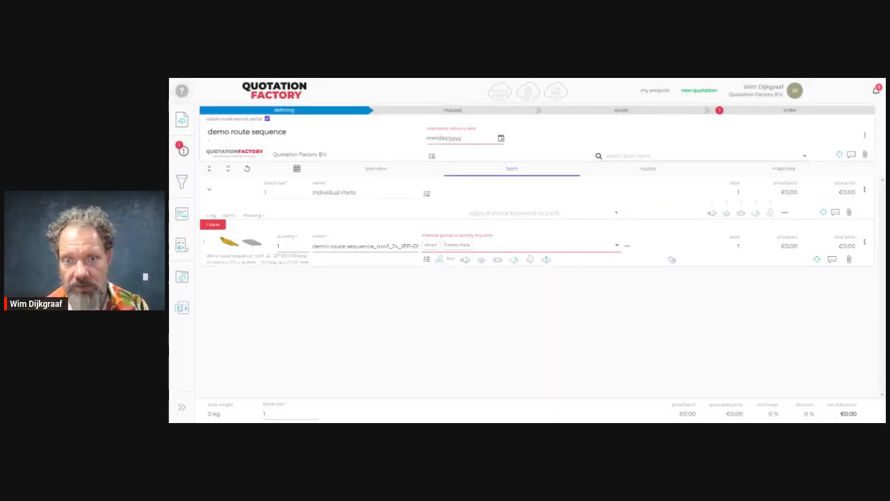
# Move drilling ahead of deburring and counter sinking in the part's route, directly after engraving
pyautogui.click(547, 260)
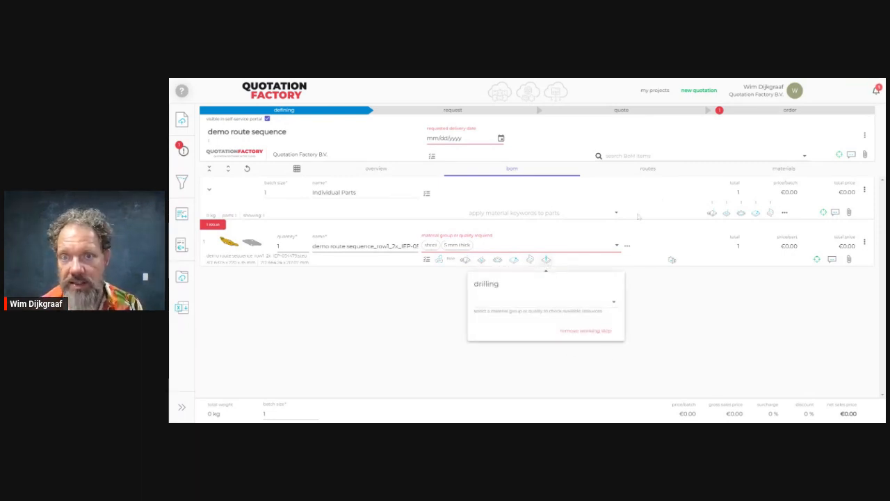
pyautogui.click(649, 173)
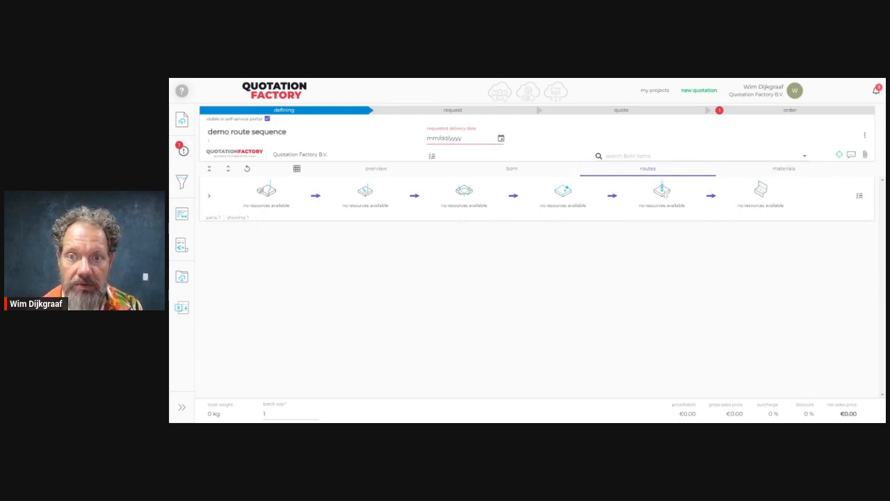
pyautogui.moveTo(663, 191); pyautogui.dragTo(569, 196)
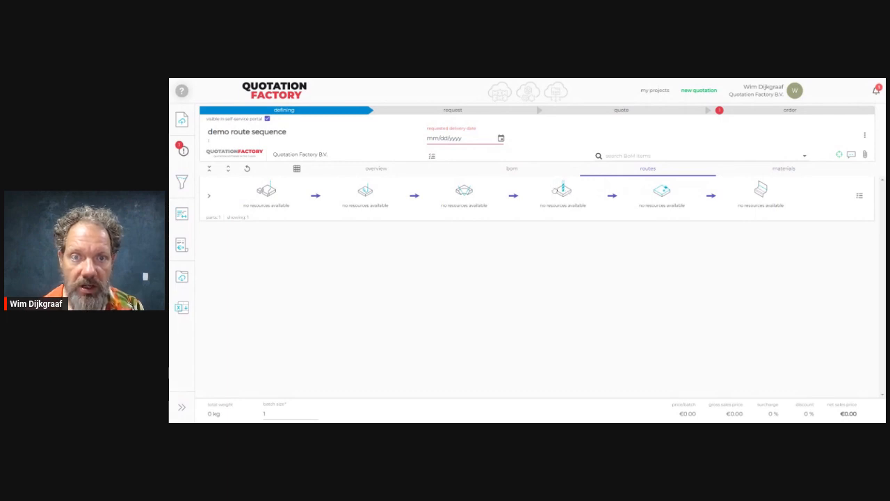
pyautogui.moveTo(563, 188); pyautogui.dragTo(273, 195)
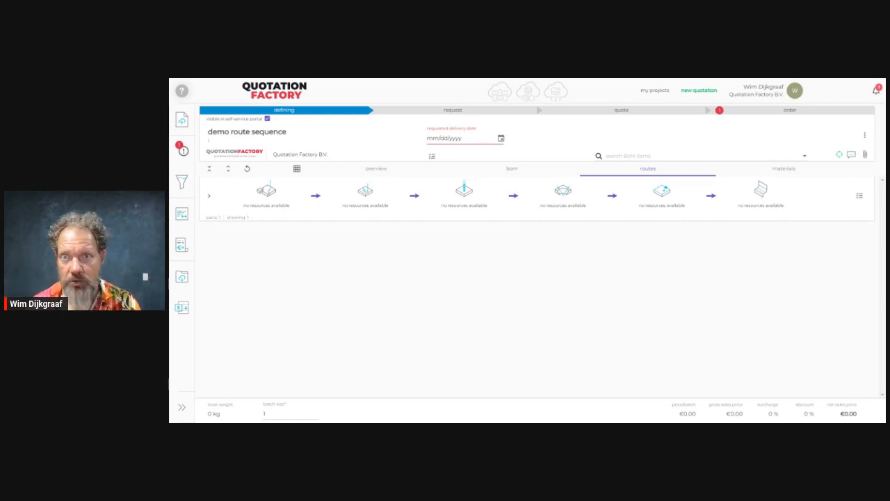
# Open the working step route sequences in the virtual factory capabilities settings
pyautogui.click(762, 94)
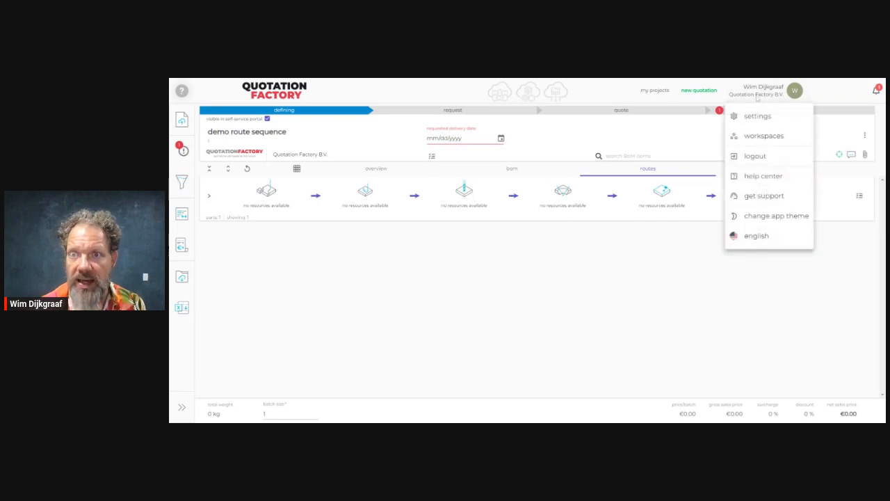
pyautogui.click(757, 116)
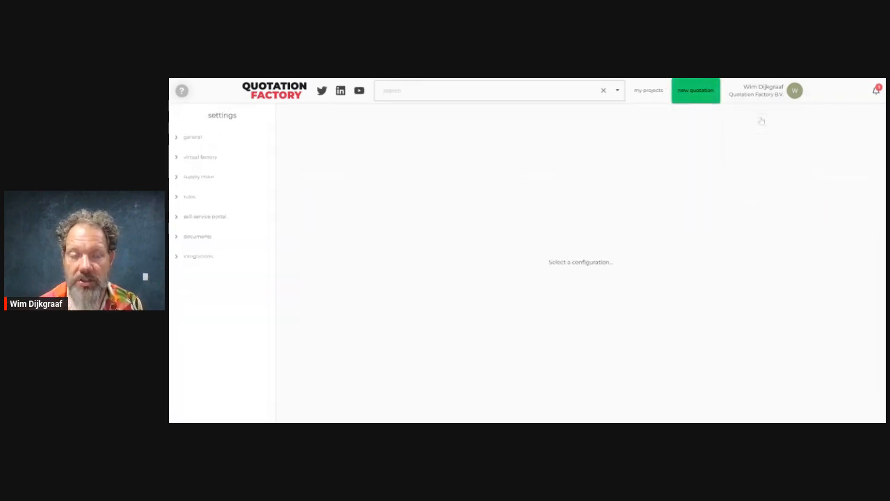
pyautogui.click(208, 157)
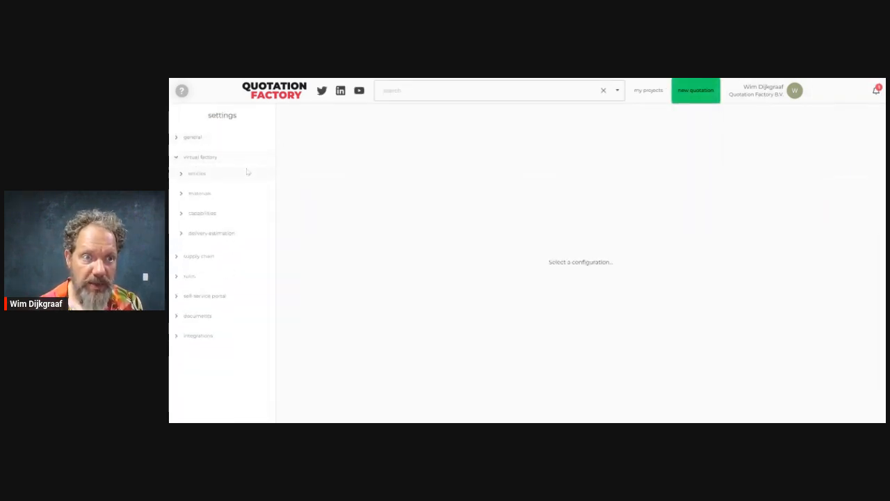
pyautogui.click(206, 216)
pyautogui.click(209, 249)
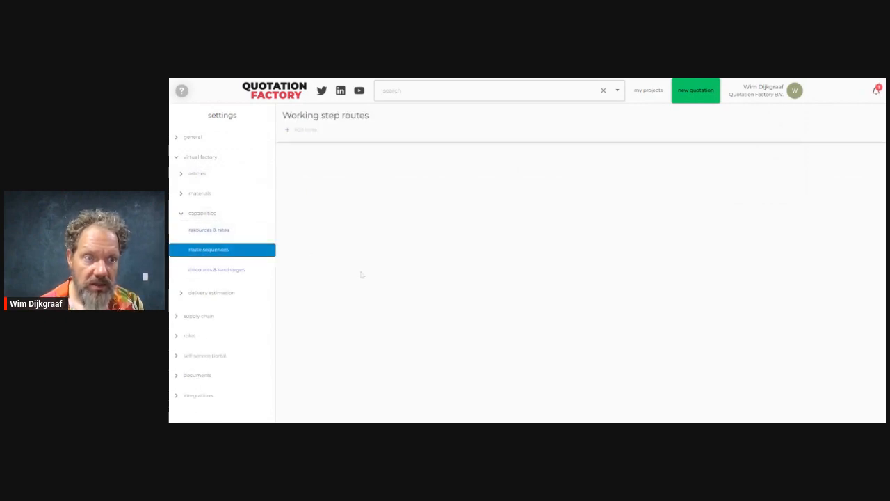
# Search the resources & rates for "sheet" and expand the Amada sheet cutting resource to view its parameters
pyautogui.click(209, 230)
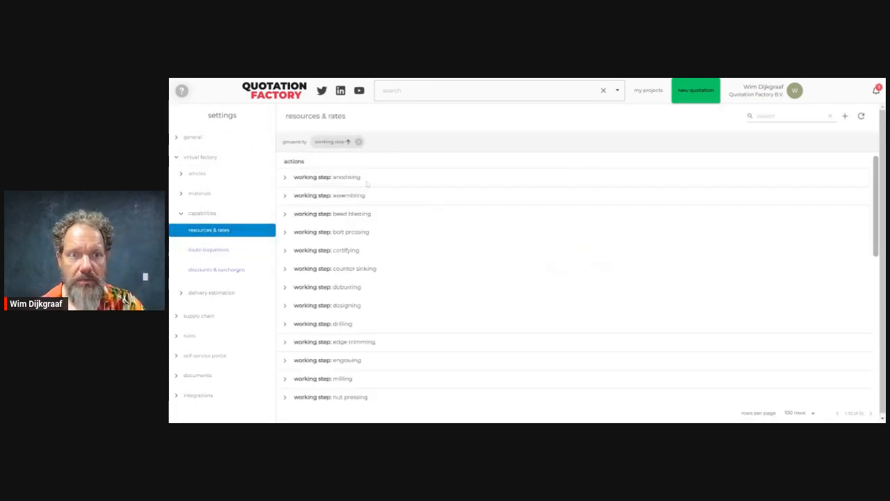
pyautogui.click(773, 118)
pyautogui.write('sheet')
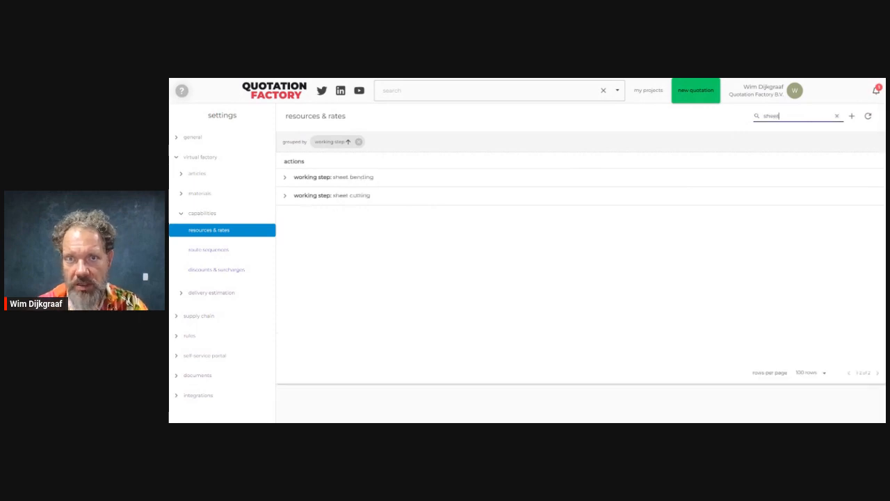
pyautogui.click(284, 196)
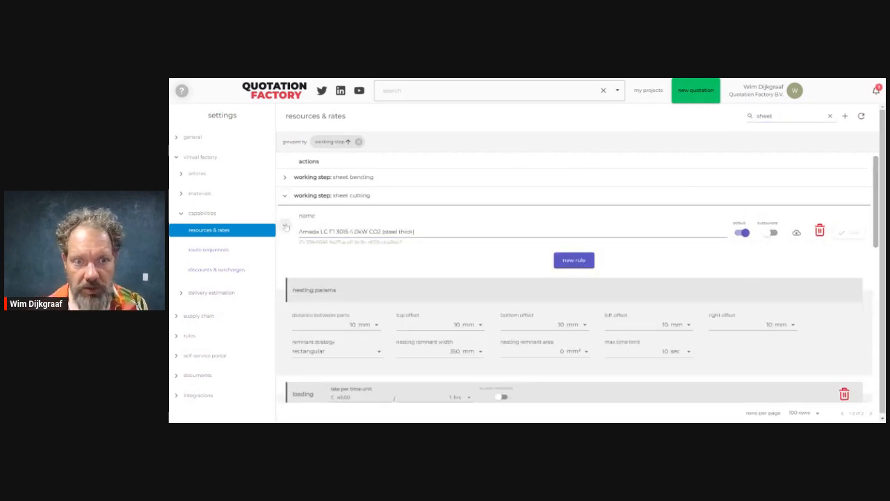
# Examine the Amada resource's nesting parameters and its loading, sheet cutting and unloading rates, then collapse its details
pyautogui.scroll(-2, 414, 252)
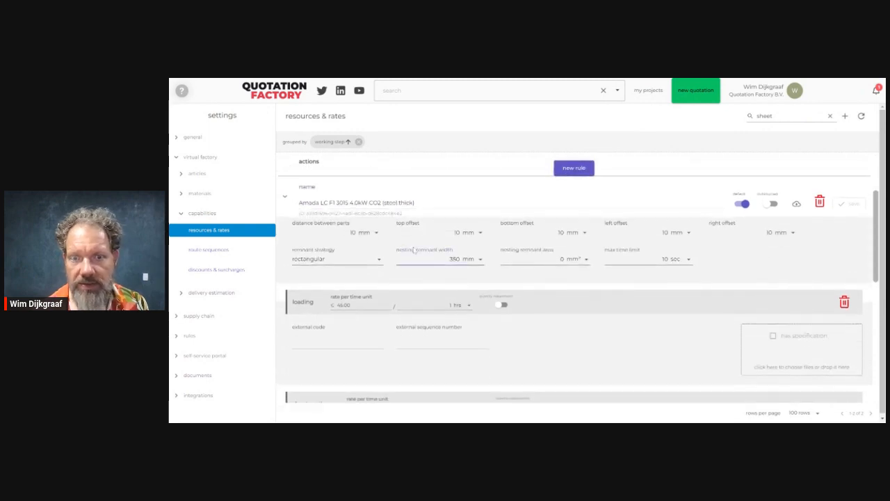
pyautogui.scroll(1, 590, 276)
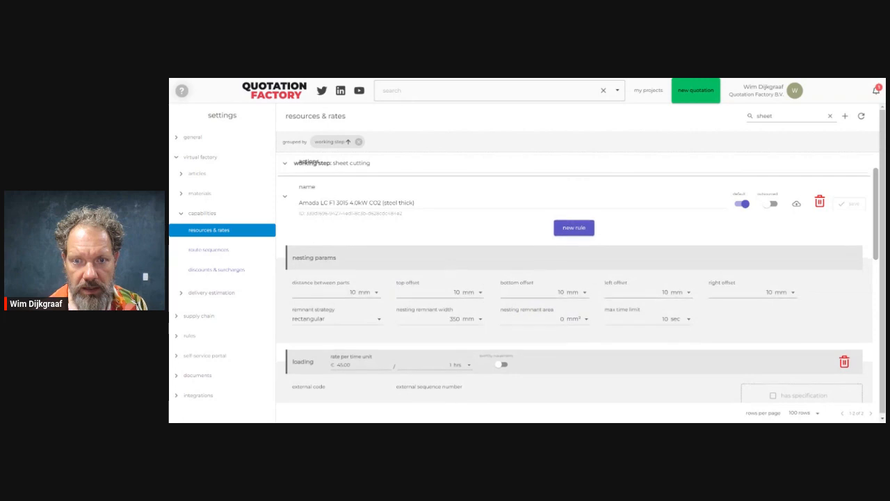
pyautogui.scroll(-1, 542, 262)
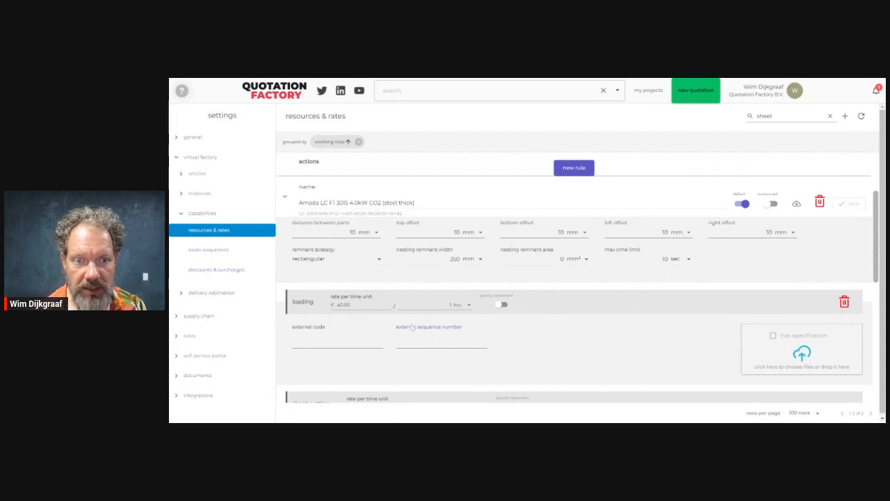
pyautogui.scroll(-1, 413, 327)
pyautogui.scroll(-1, 577, 278)
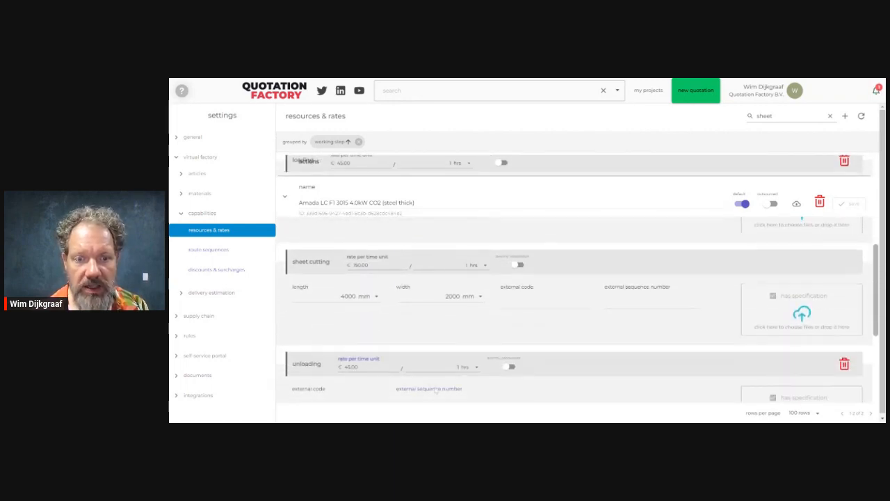
pyautogui.scroll(-1, 437, 390)
pyautogui.scroll(1, 451, 385)
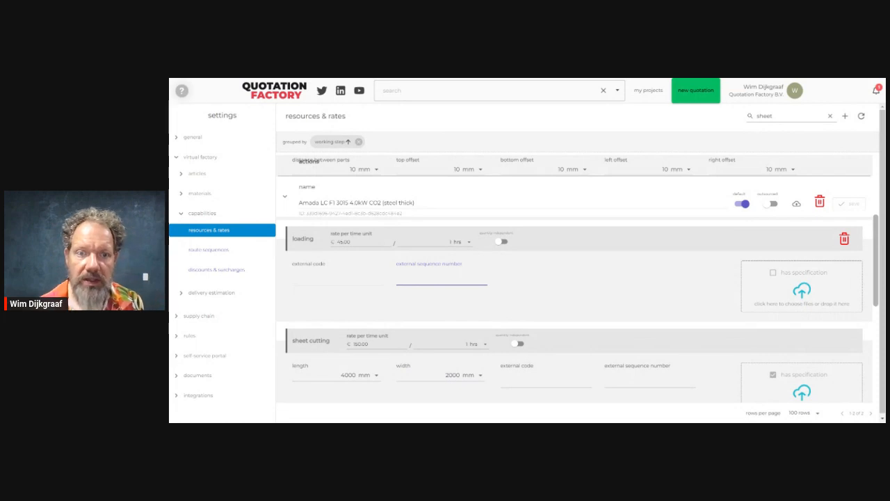
pyautogui.scroll(1, 574, 278)
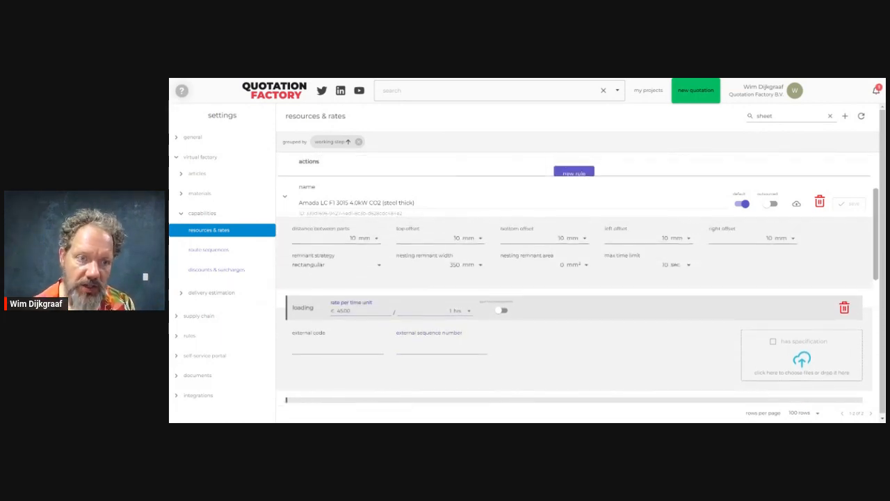
pyautogui.scroll(-1, 577, 278)
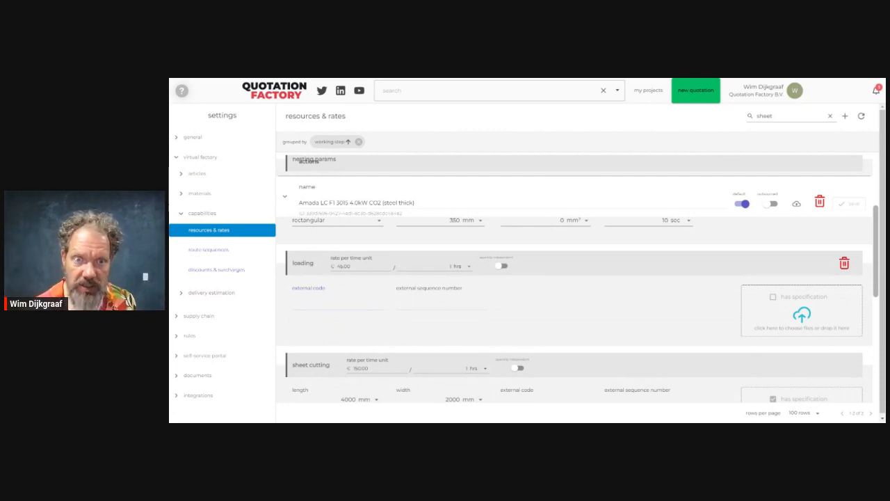
pyautogui.scroll(2, 415, 382)
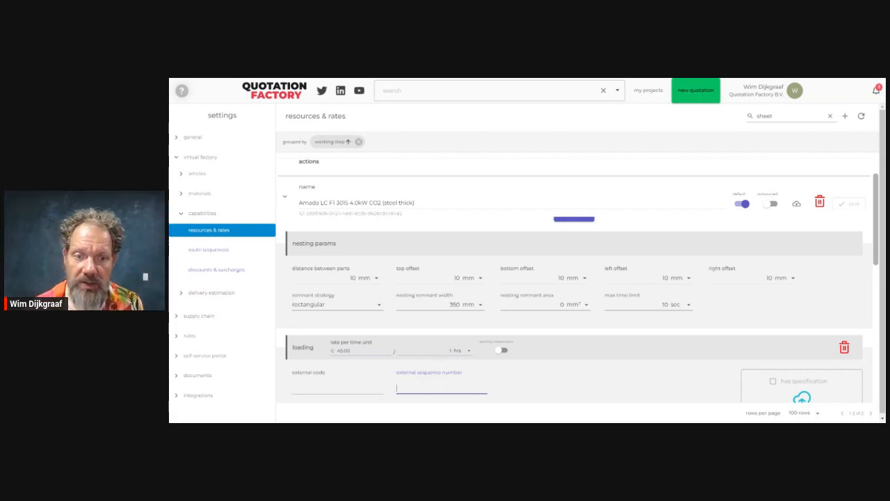
pyautogui.scroll(-1, 575, 306)
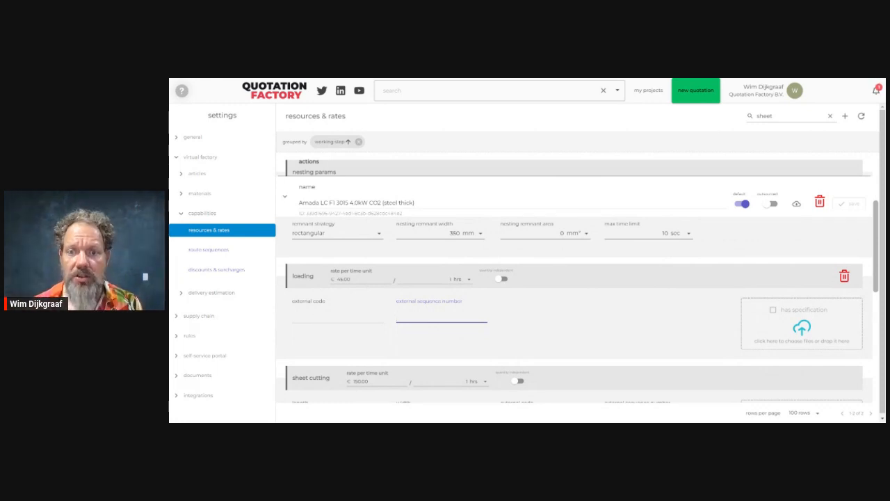
pyautogui.scroll(2, 503, 183)
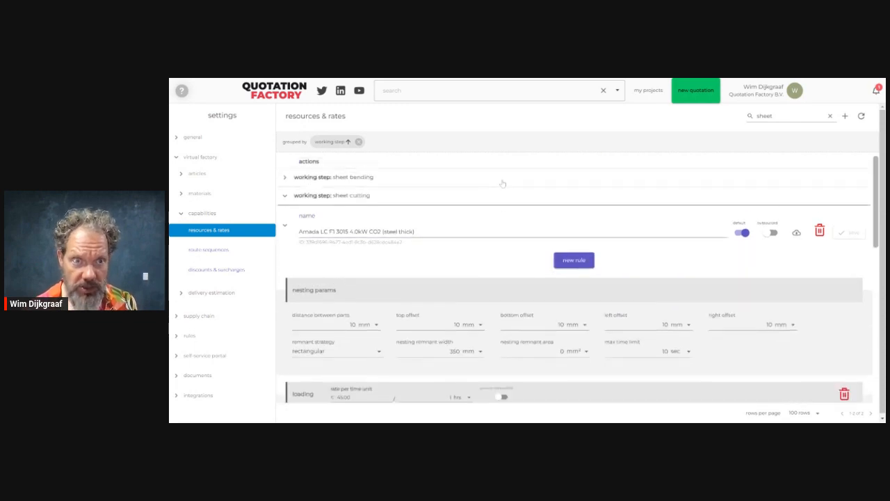
pyautogui.click(285, 226)
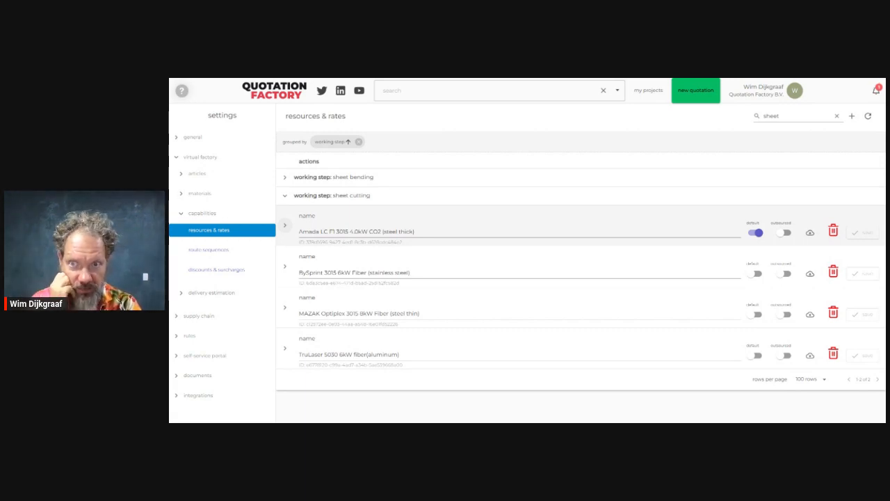
# Reopen the Amada resource, review its sheet cutting and unloading sections with their specification fields, and collapse it again
pyautogui.click(285, 226)
pyautogui.click(436, 348)
pyautogui.scroll(-1, 480, 361)
pyautogui.scroll(-2, 479, 362)
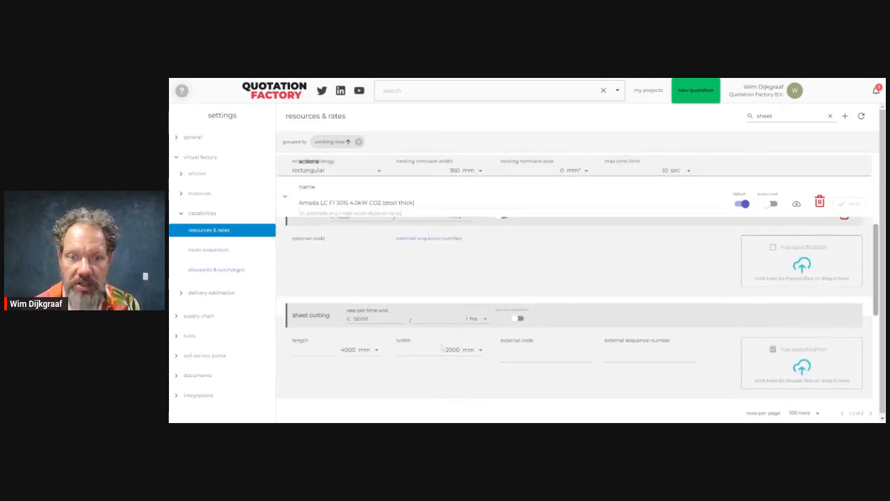
pyautogui.scroll(-2, 473, 373)
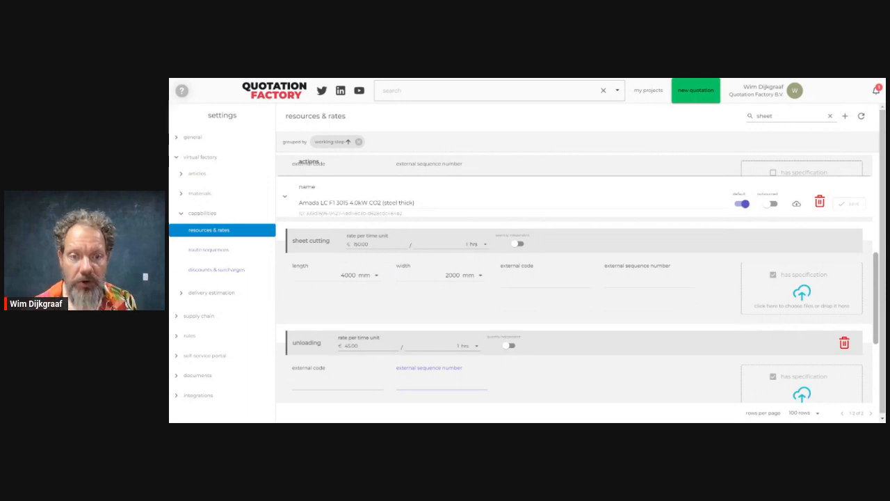
pyautogui.scroll(-2, 481, 378)
pyautogui.scroll(1, 451, 342)
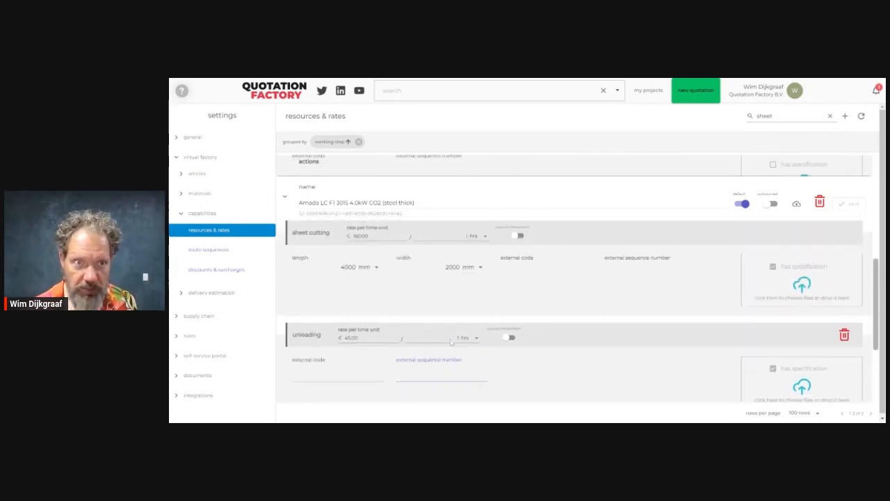
pyautogui.scroll(4, 451, 342)
pyautogui.click(285, 197)
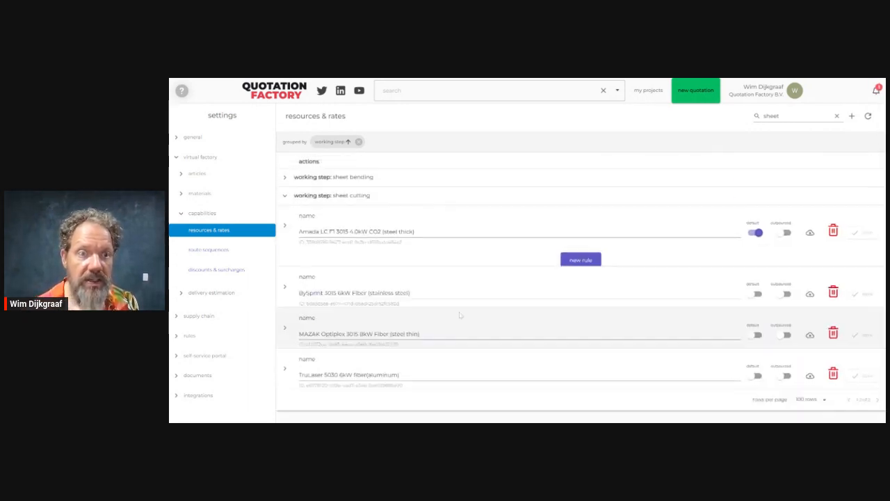